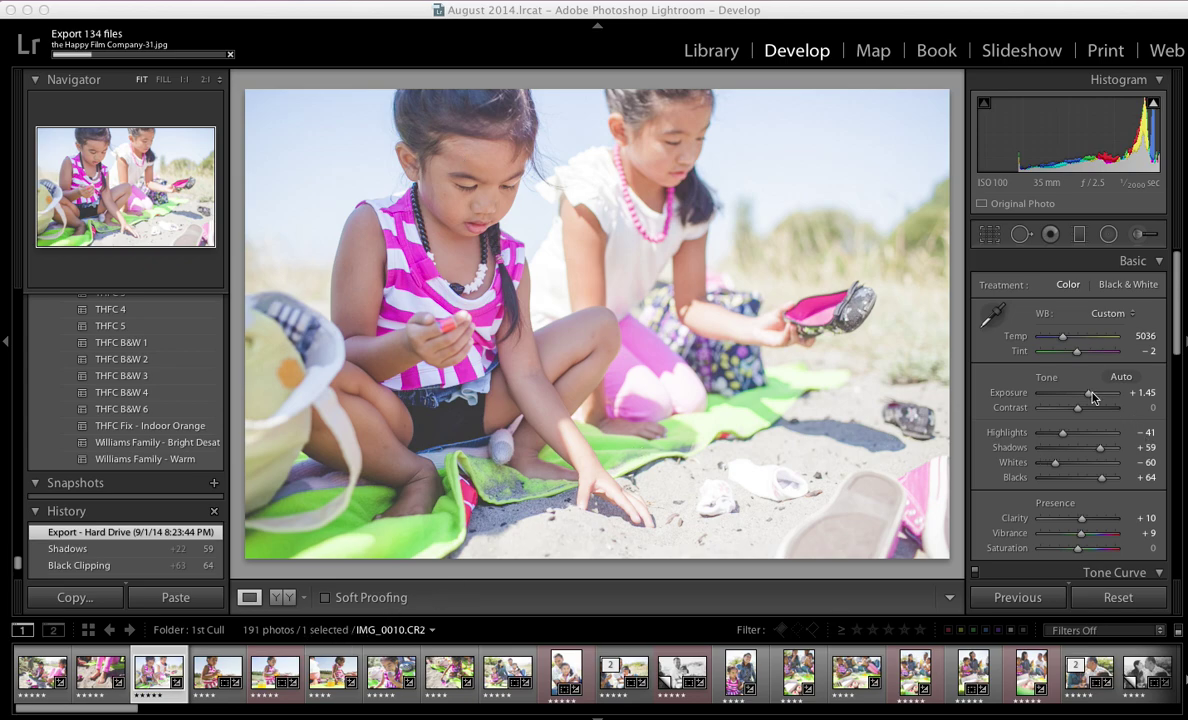
Step: Drop the beach photo's exposure to +0.35, then settle it back at +1.30
drag(1088, 393, 1083, 397)
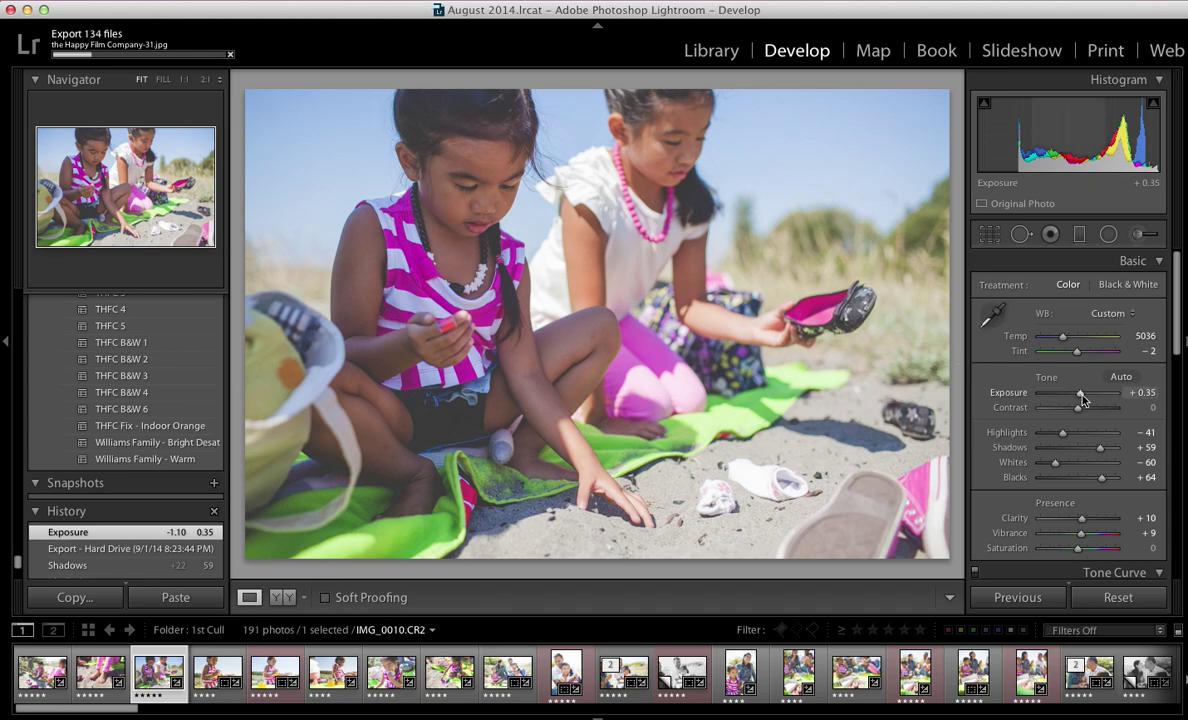
drag(1081, 399, 1090, 392)
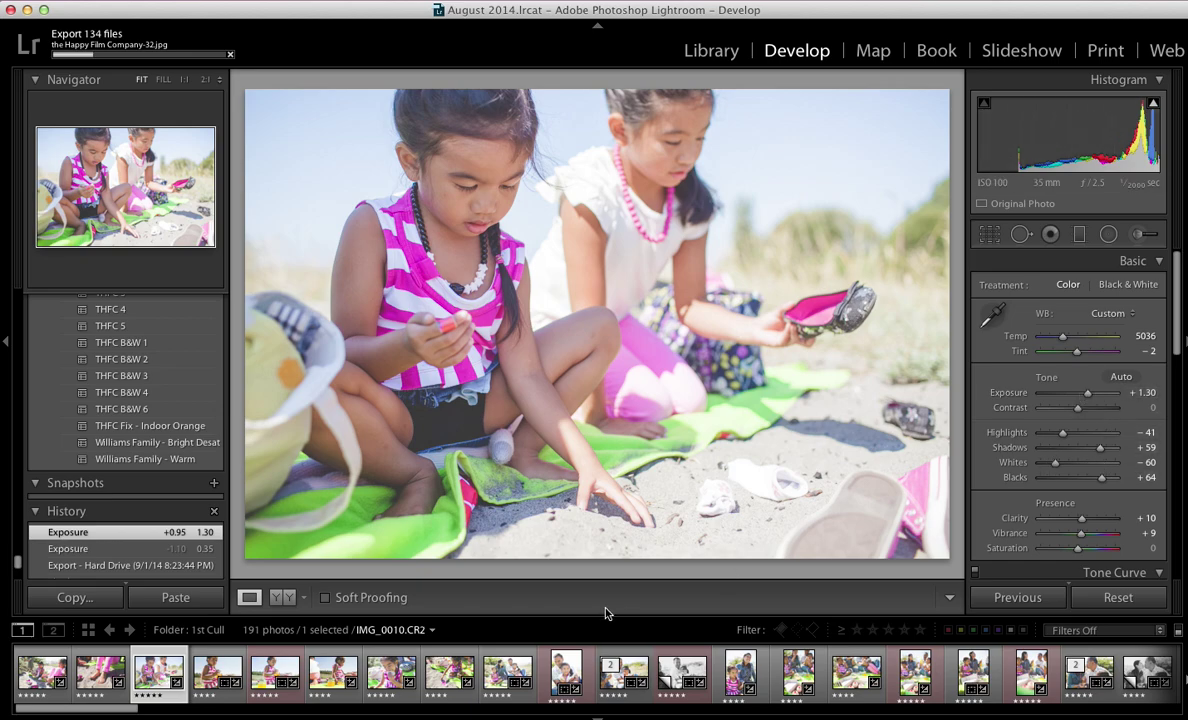
scroll(540, 675, down, 5)
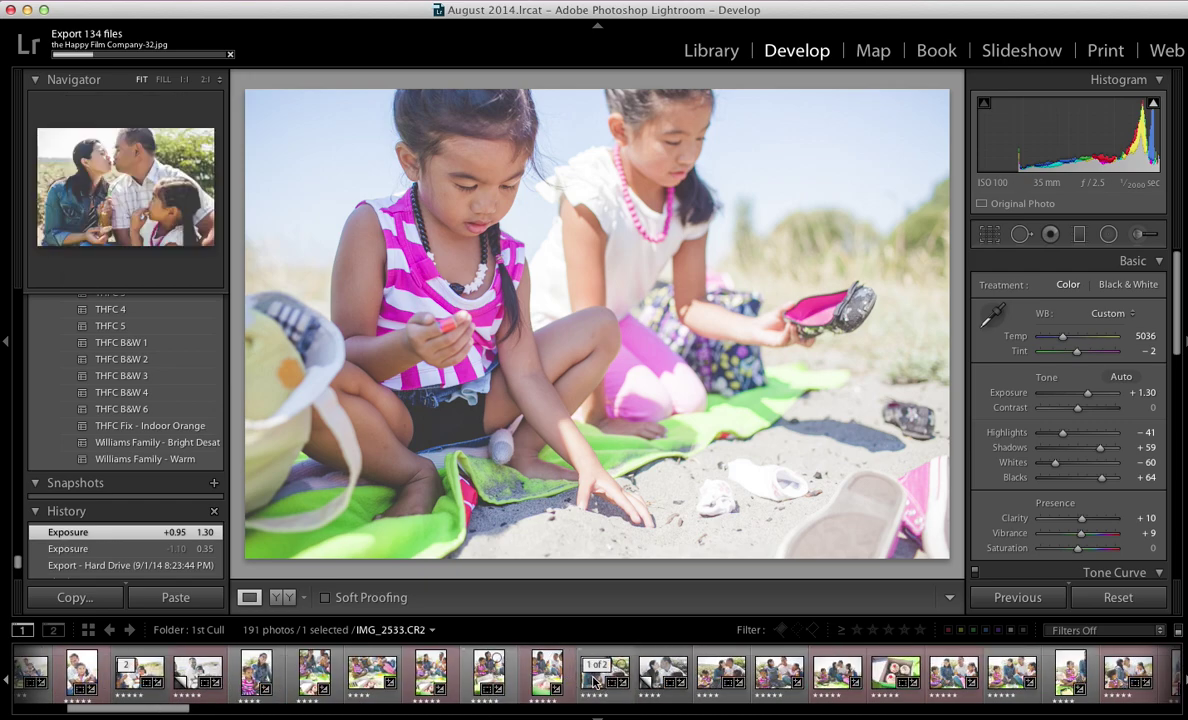
Step: Open the family picnic photo and push its exposure up to +1.85
click(592, 681)
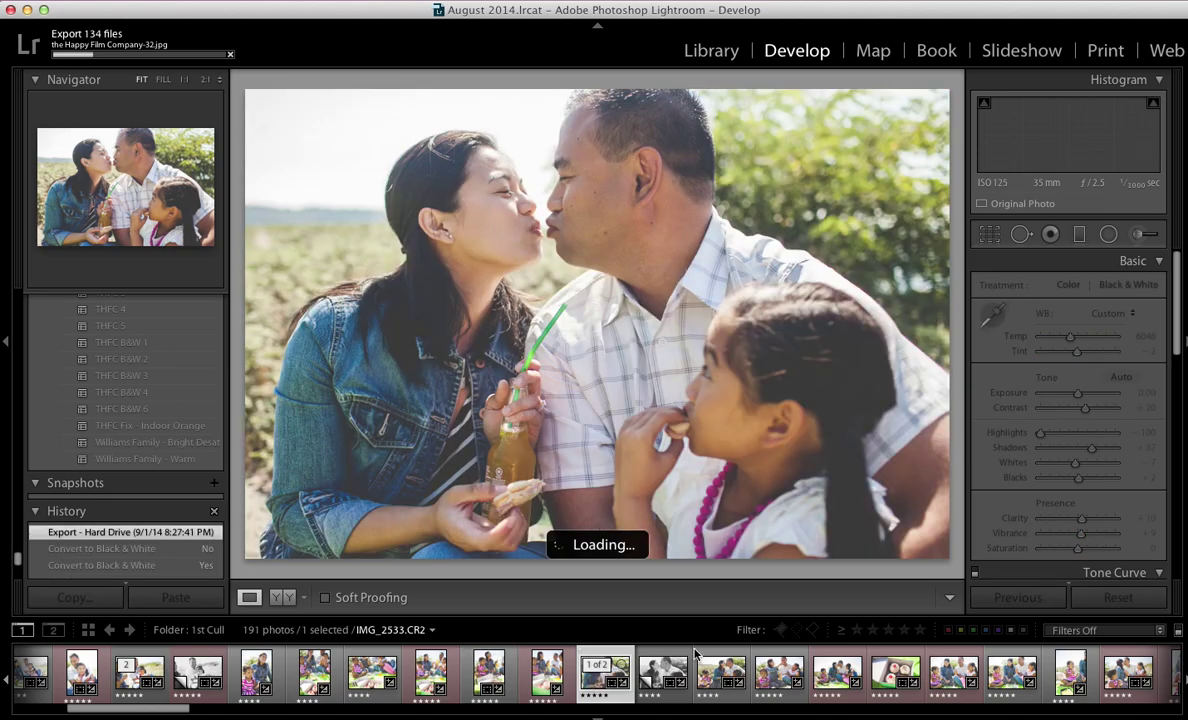
click(771, 680)
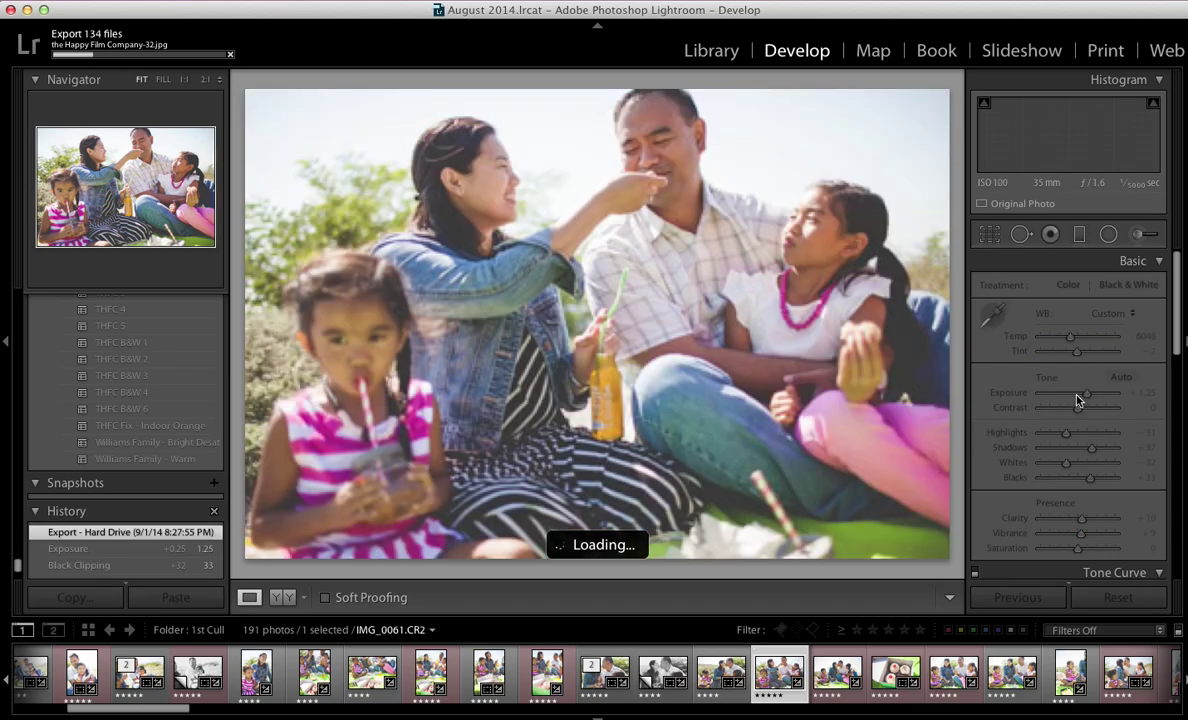
click(1076, 394)
click(1078, 395)
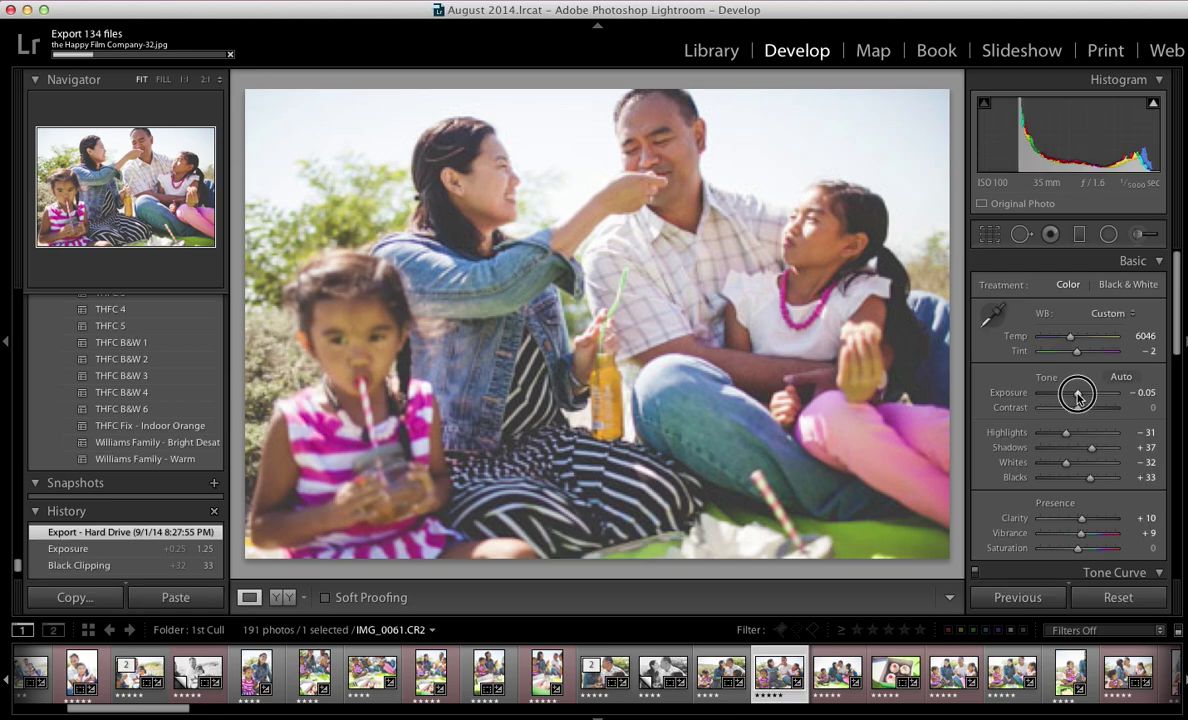
drag(1078, 397, 1084, 397)
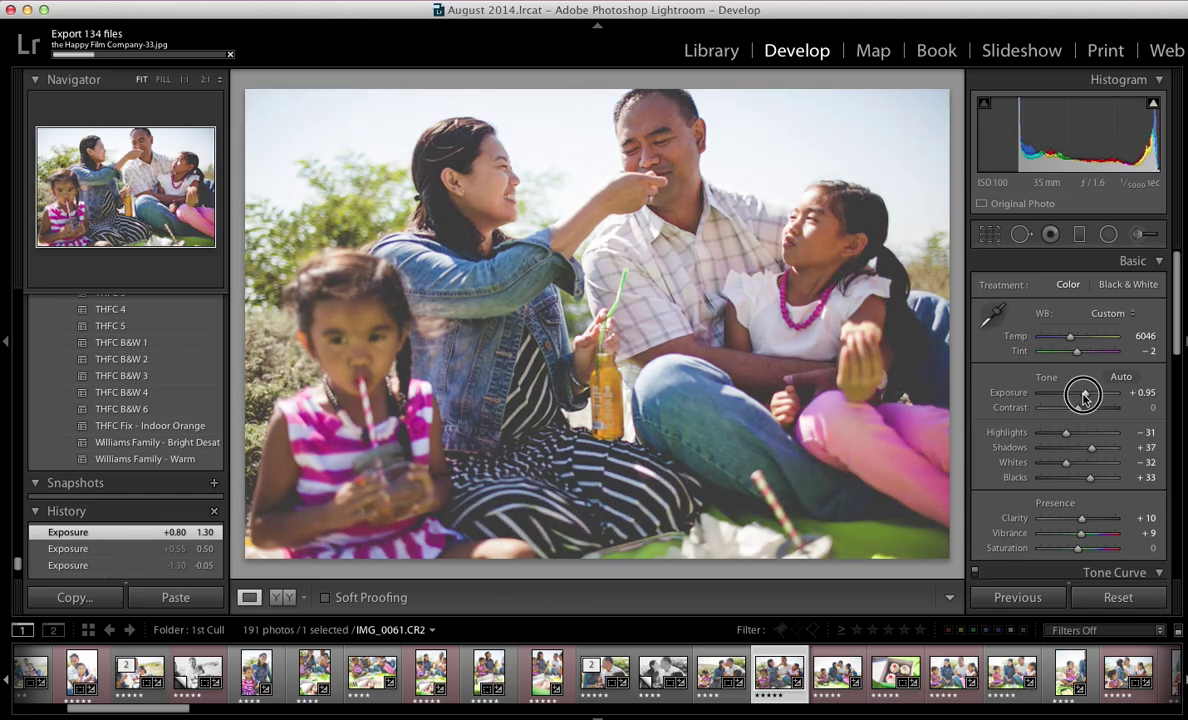
drag(1084, 397, 1093, 389)
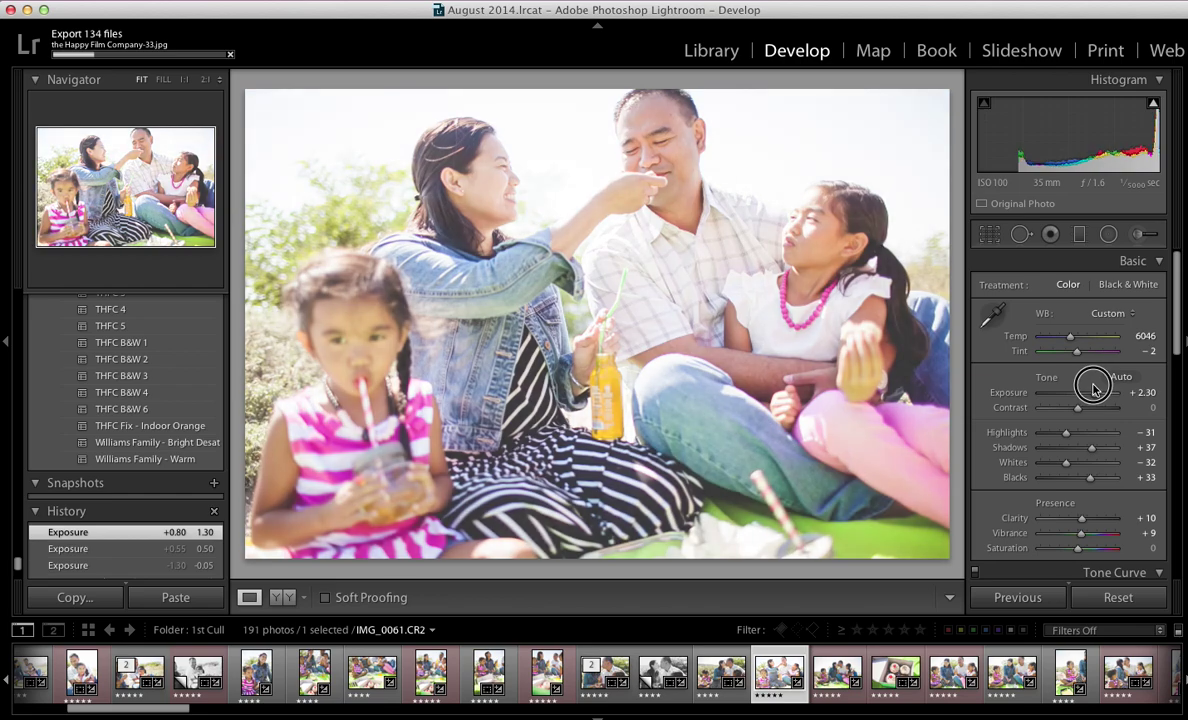
drag(1093, 389, 1091, 393)
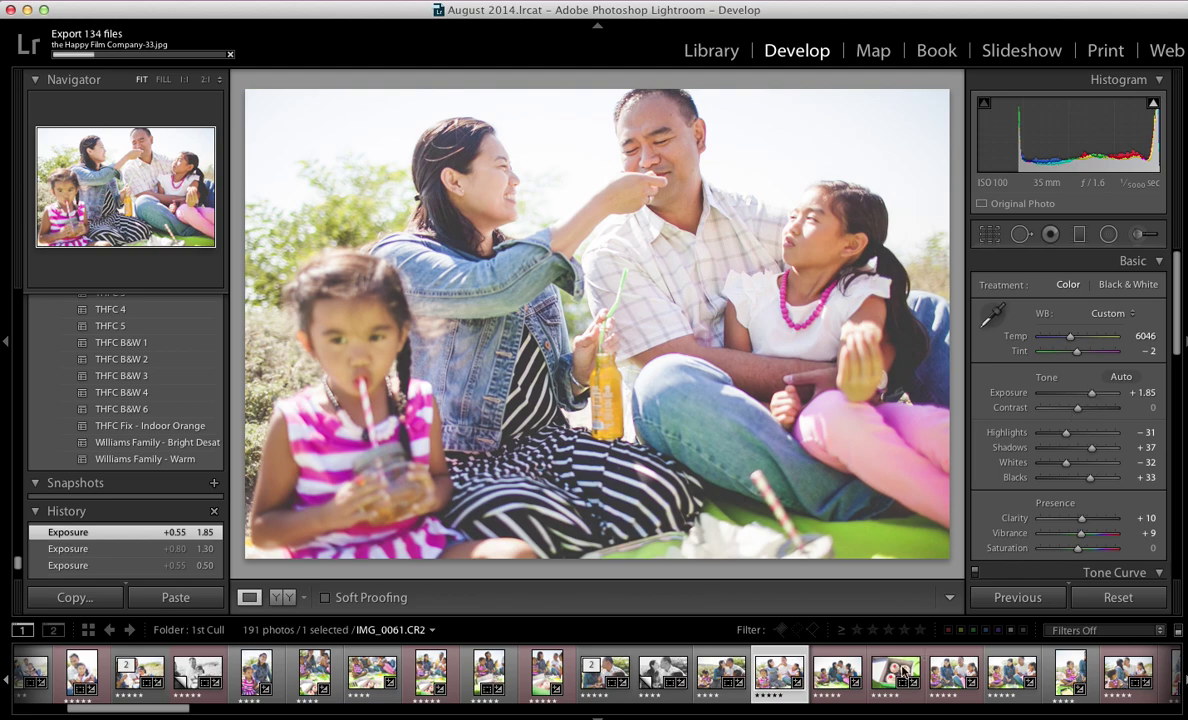
scroll(915, 676, down, 8)
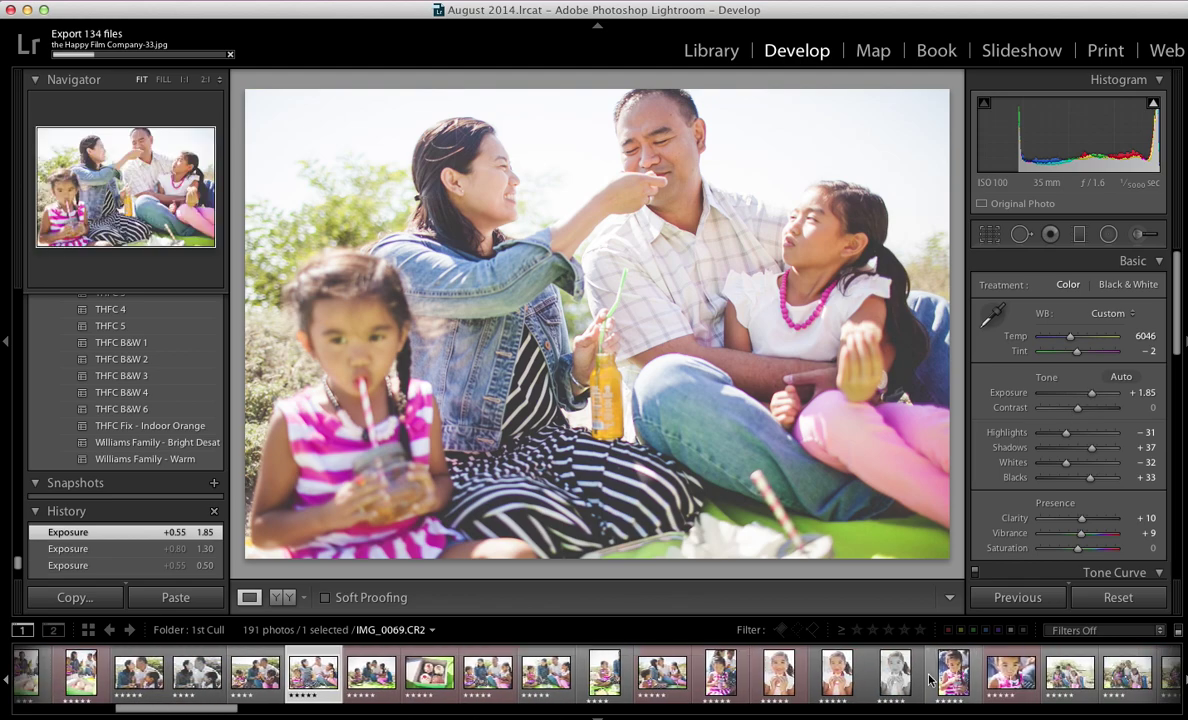
Step: Open the cookie portrait and lift its Blacks to −31
click(785, 672)
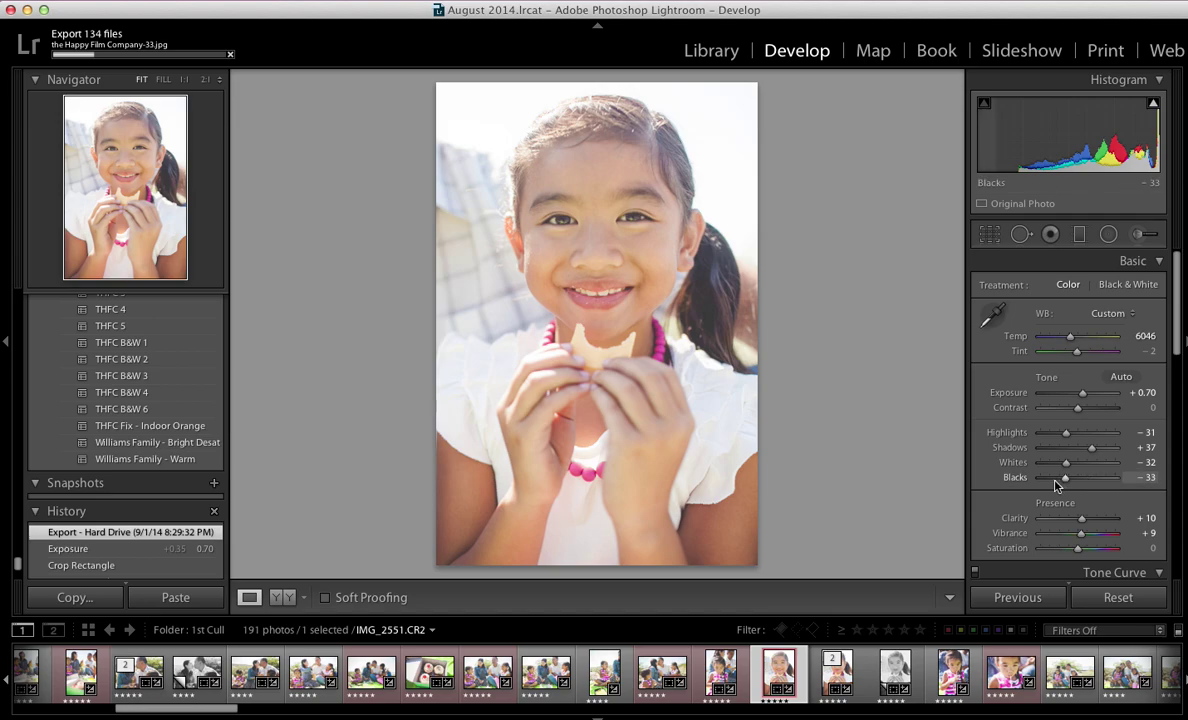
mouse_move(1081, 480)
mouse_down()
mouse_move(1100, 480)
mouse_move(1042, 481)
mouse_move(1066, 480)
mouse_up()
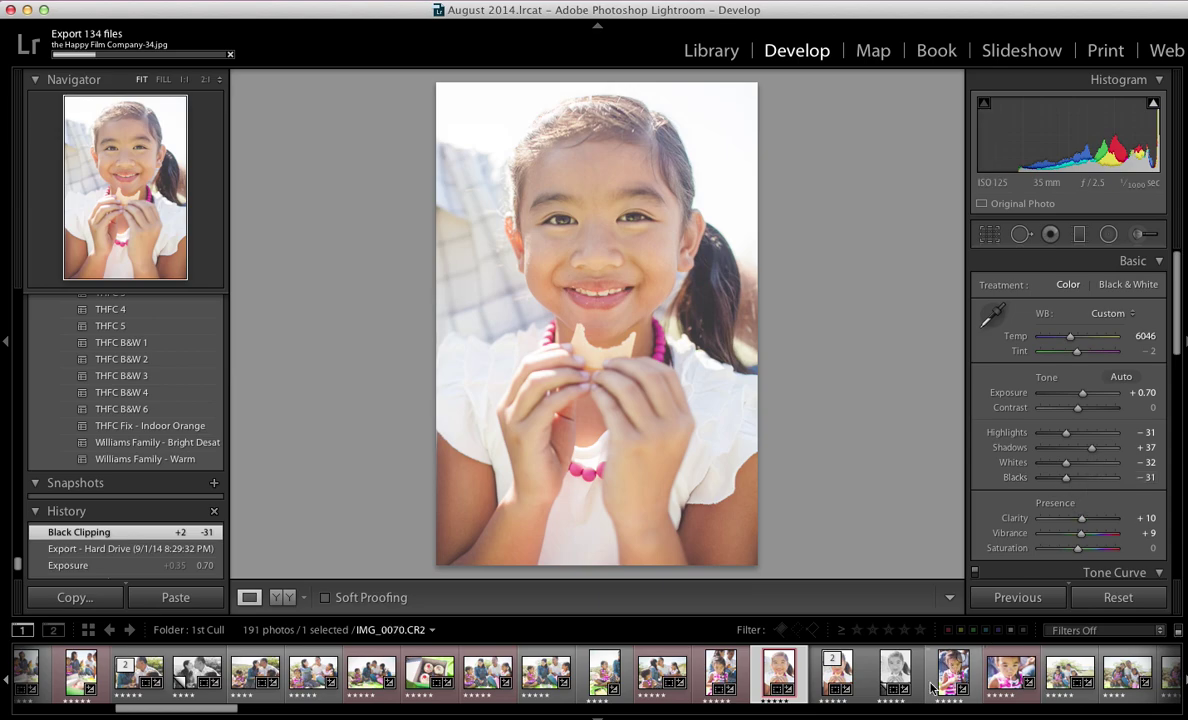
scroll(940, 690, right, 3)
Step: Scroll the filmstrip and open the giraffe toy photo
scroll(940, 690, right, 5)
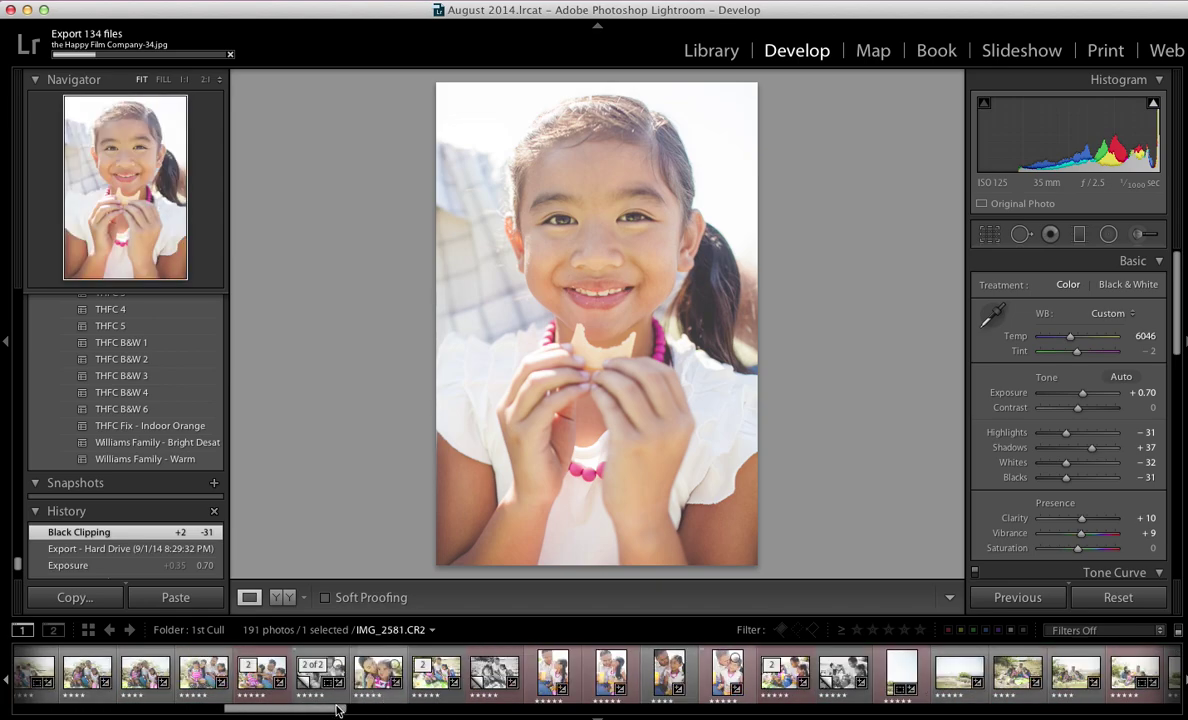
drag(363, 704, 460, 708)
click(538, 683)
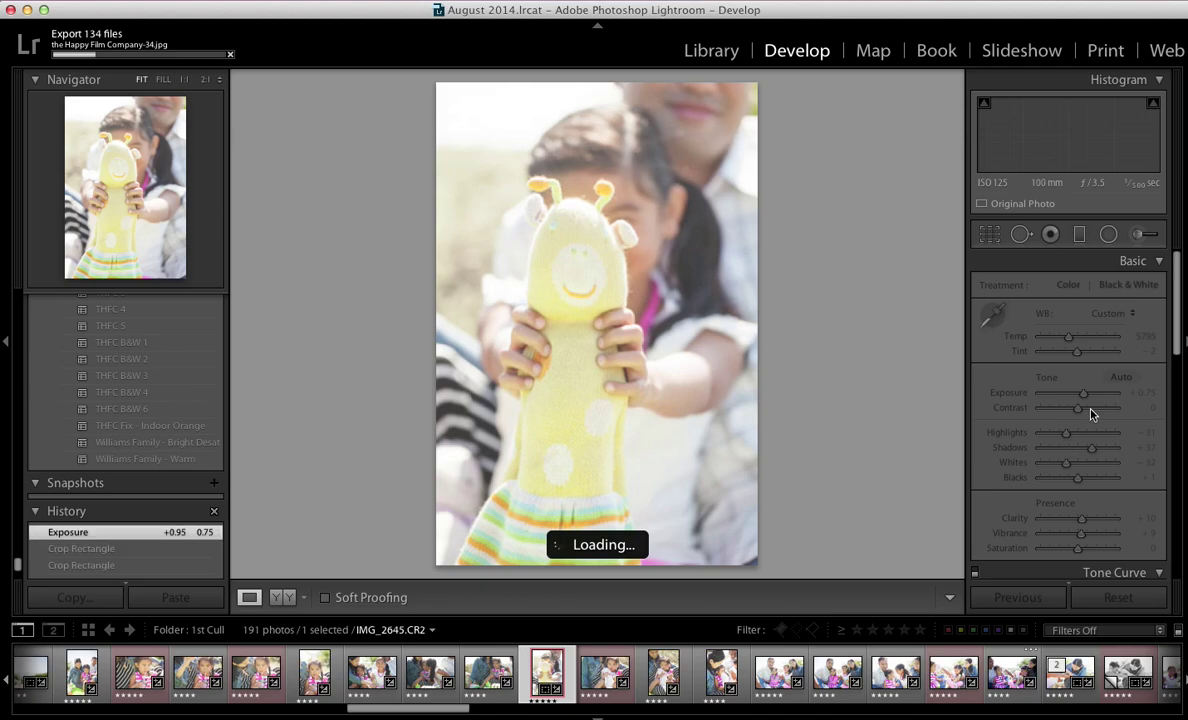
Step: Fine-tune the giraffe photo's exposure from −0.15 up to about +0.70
click(1075, 398)
click(1075, 398)
click(1077, 399)
click(1076, 399)
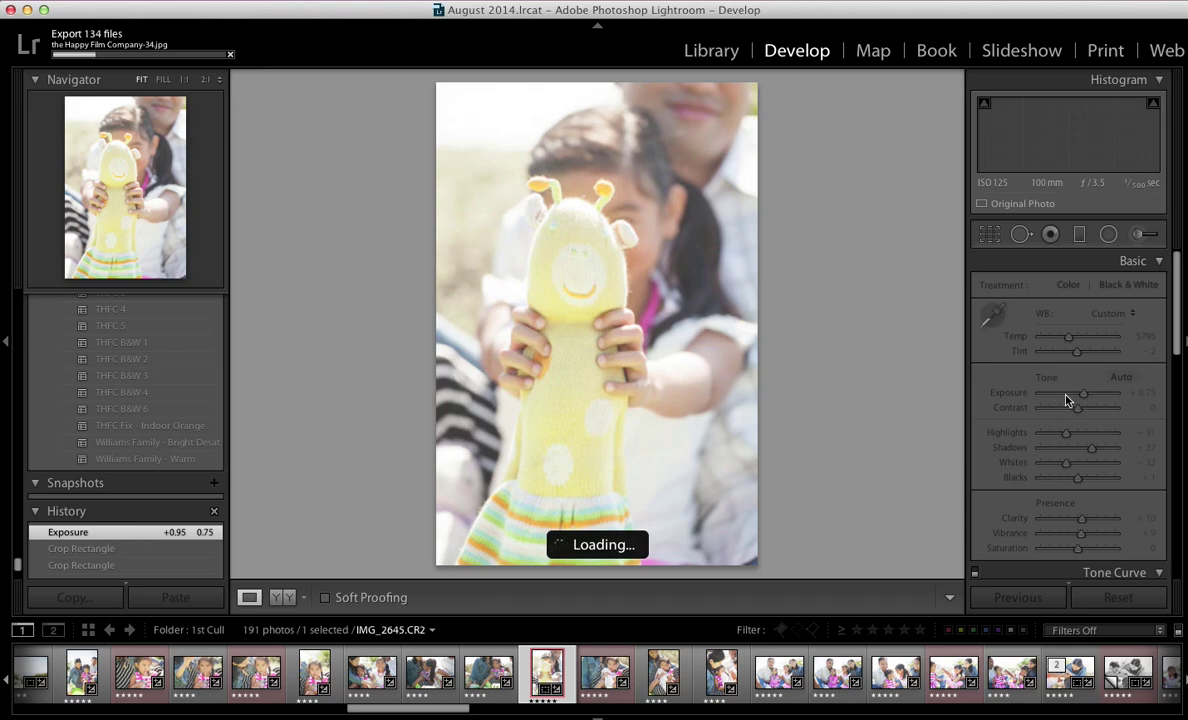
click(1075, 398)
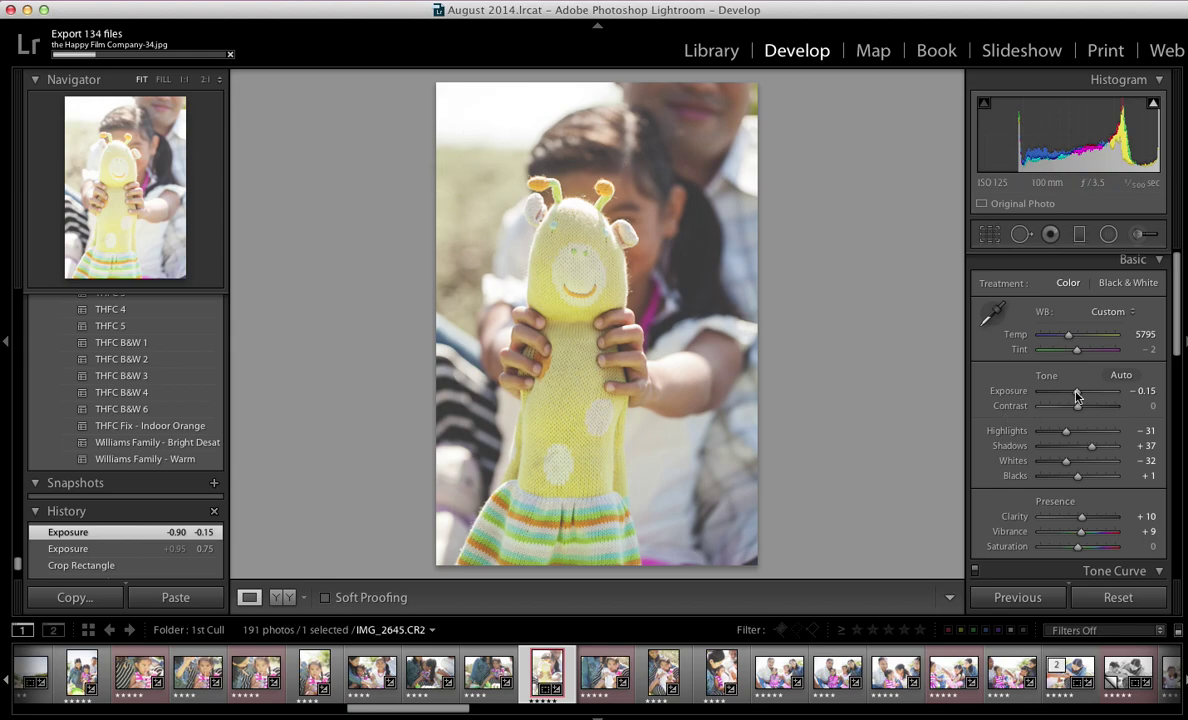
drag(1076, 396, 1078, 397)
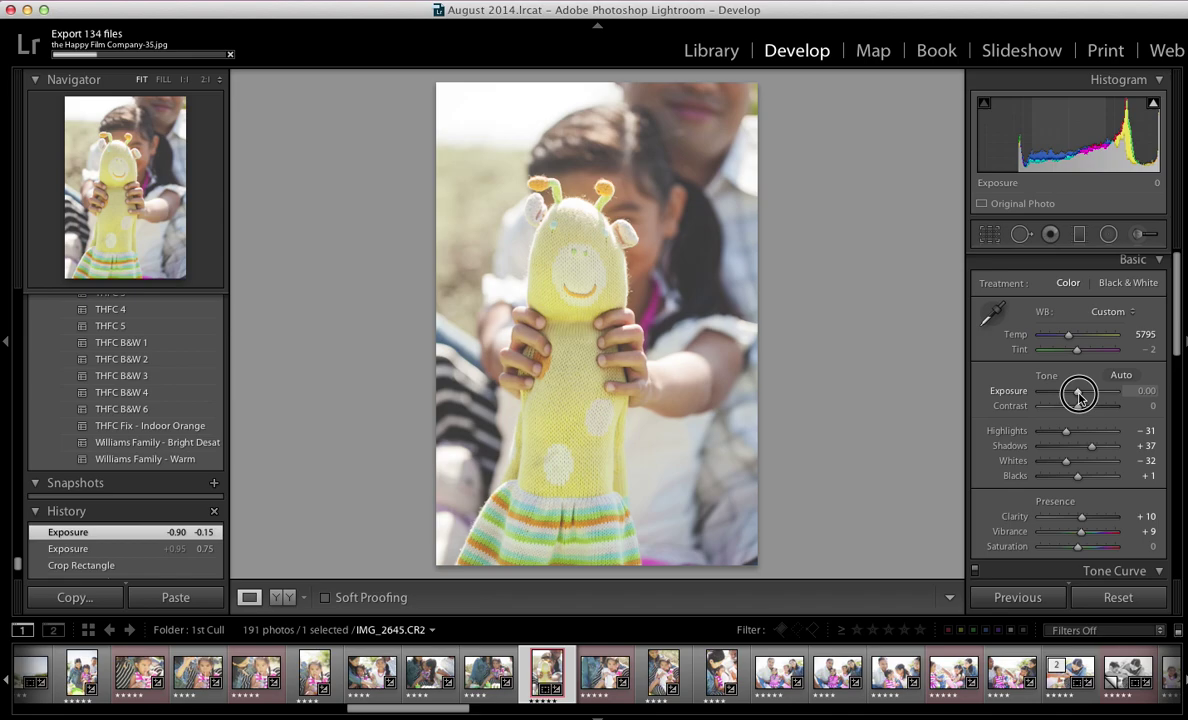
drag(1078, 397, 1084, 393)
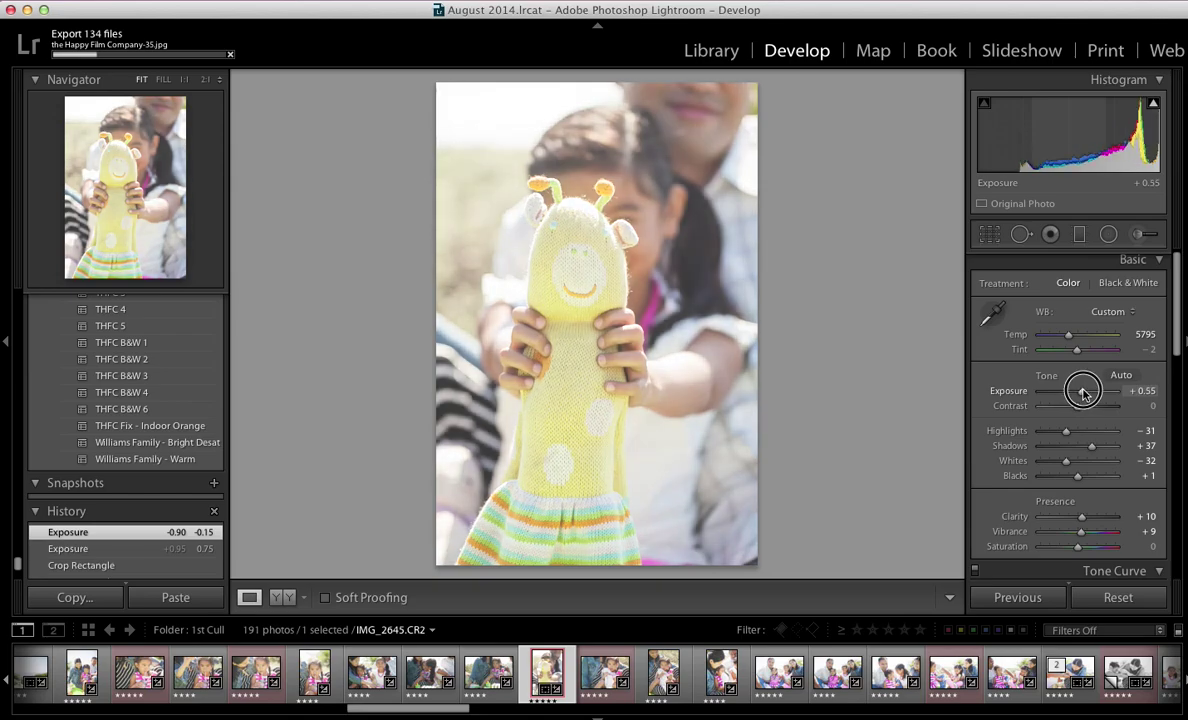
drag(1083, 393, 1083, 395)
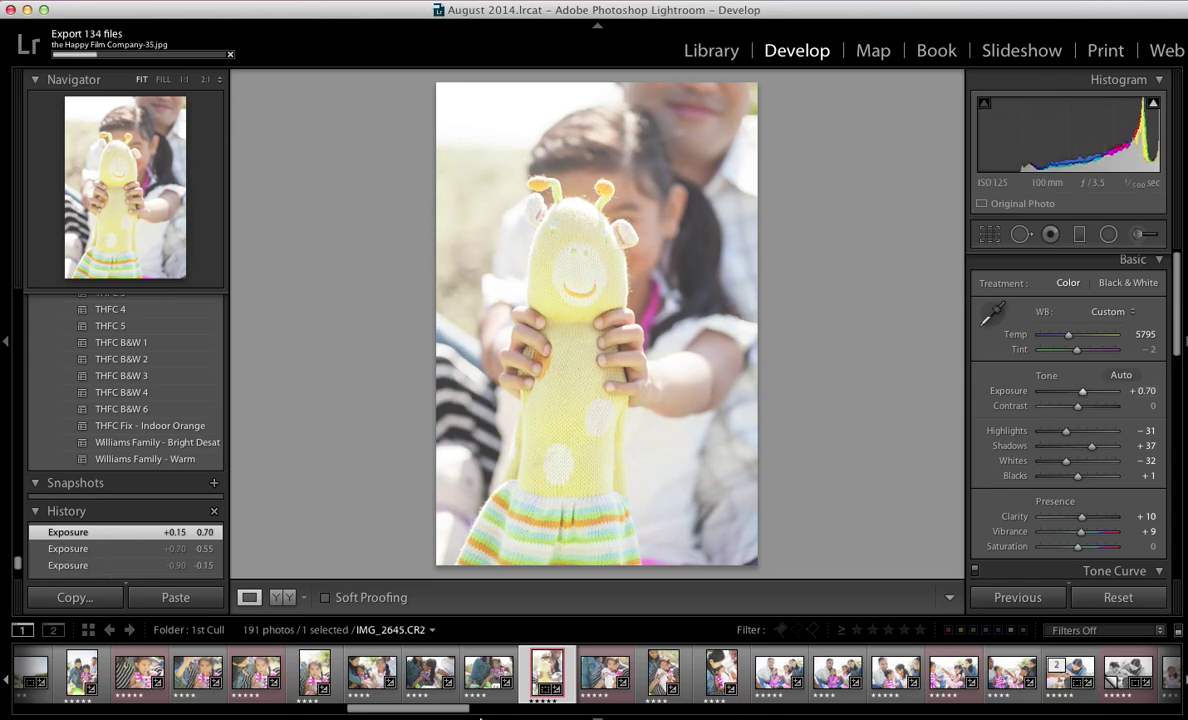
drag(419, 712, 501, 708)
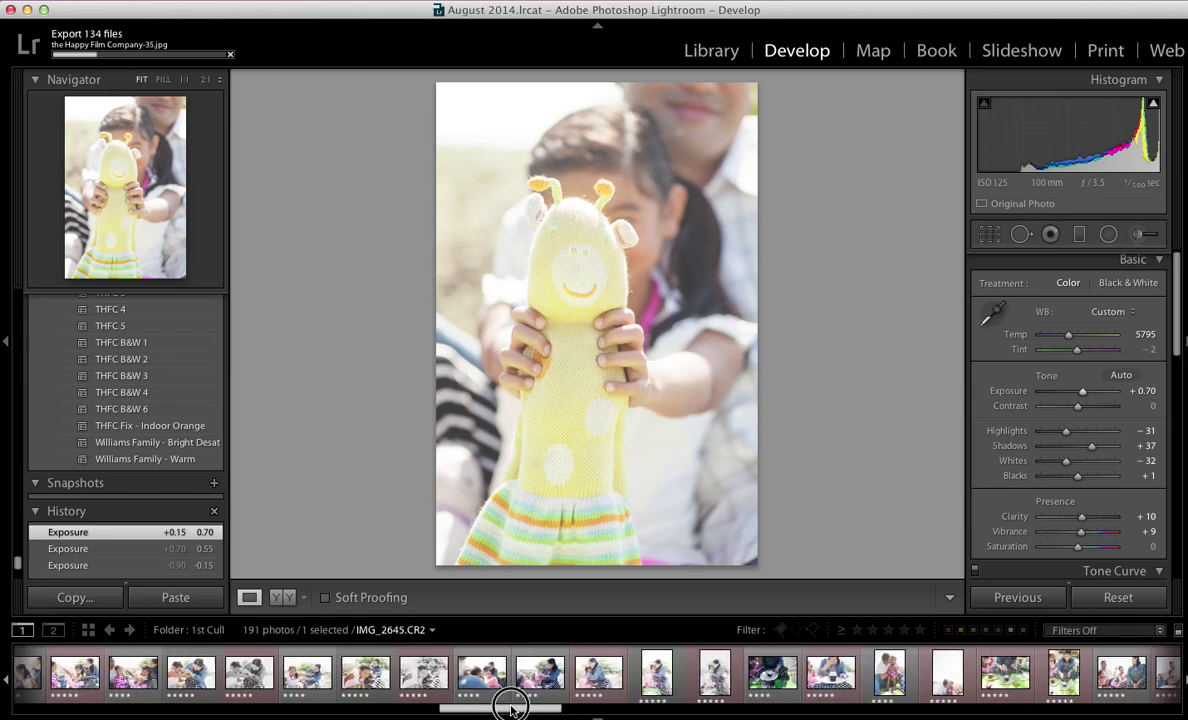
drag(511, 708, 652, 708)
Step: Open the chocolate cake photo and settle its exposure at +0.45
click(1025, 673)
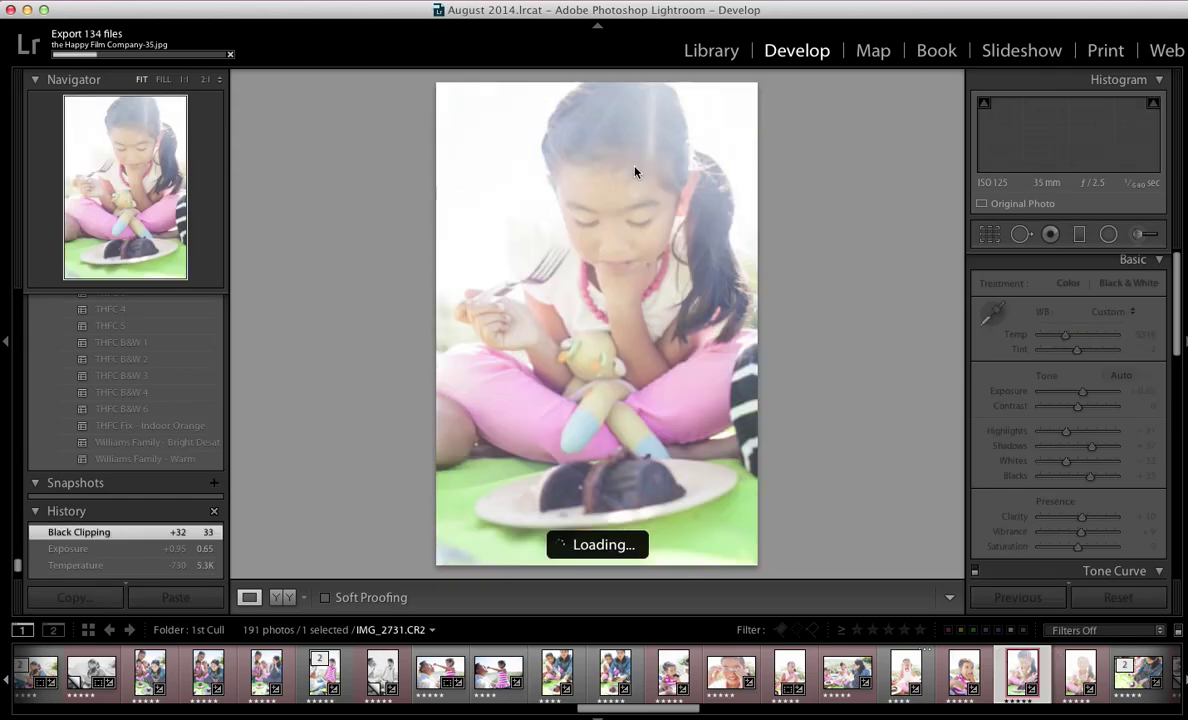
click(1074, 395)
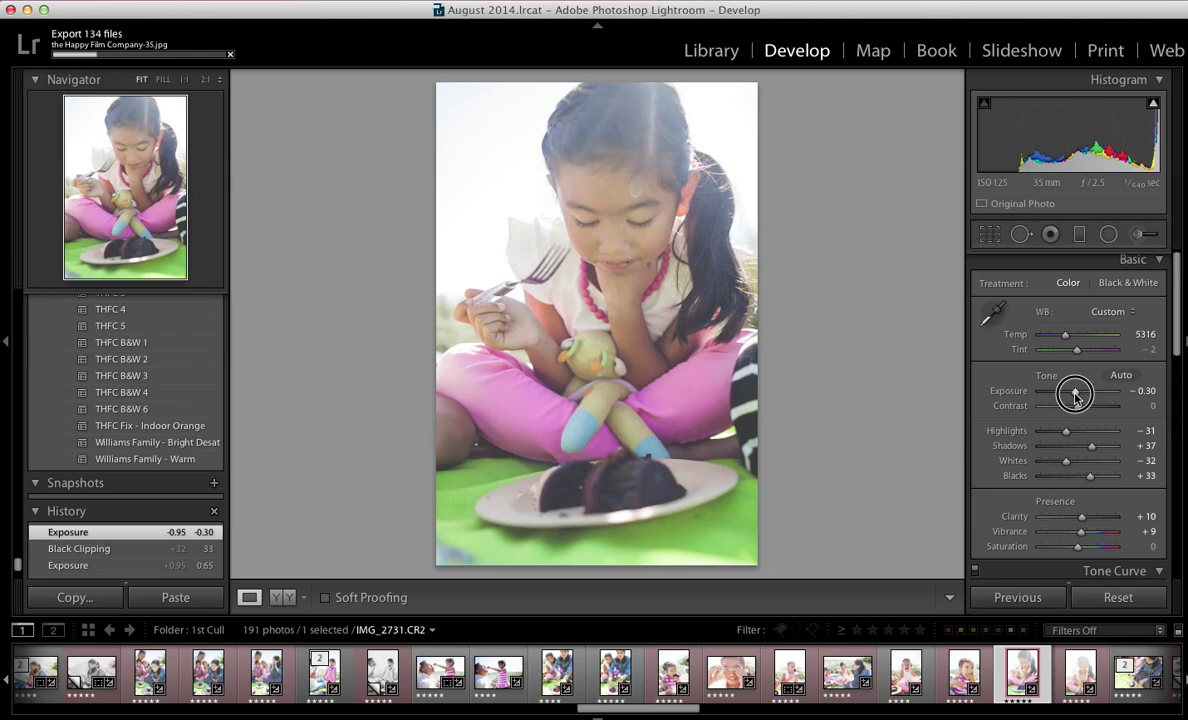
drag(1075, 396, 1073, 397)
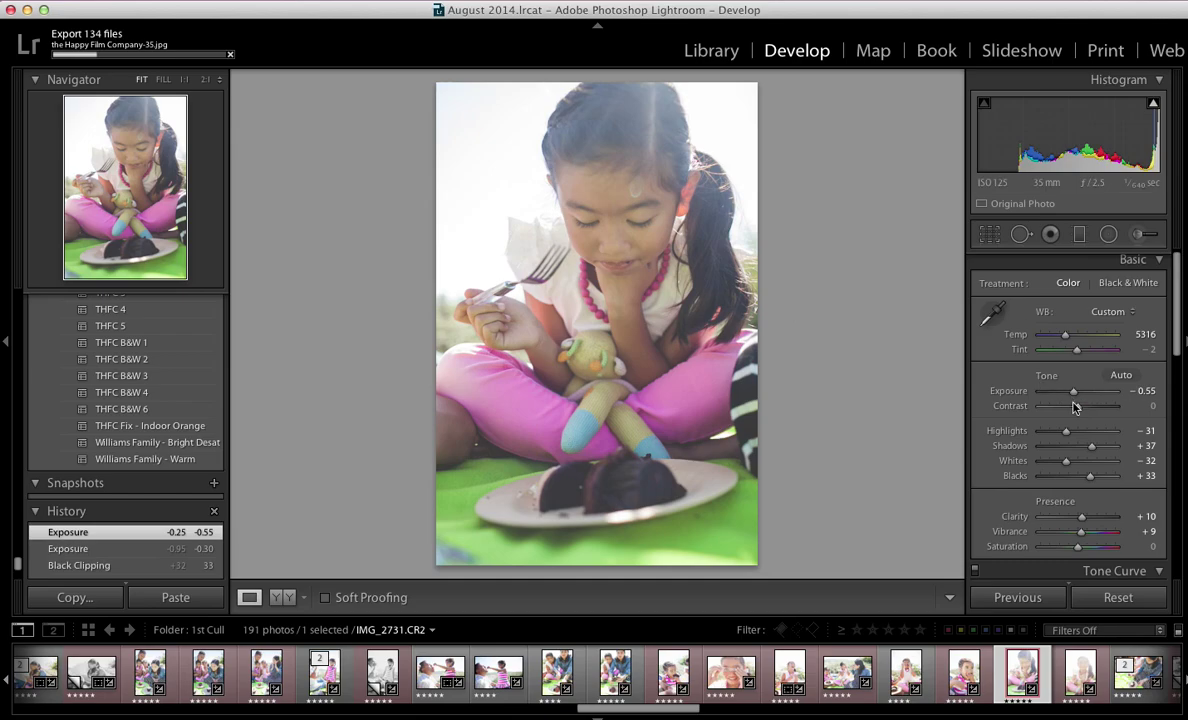
click(1073, 394)
drag(1073, 396, 1078, 395)
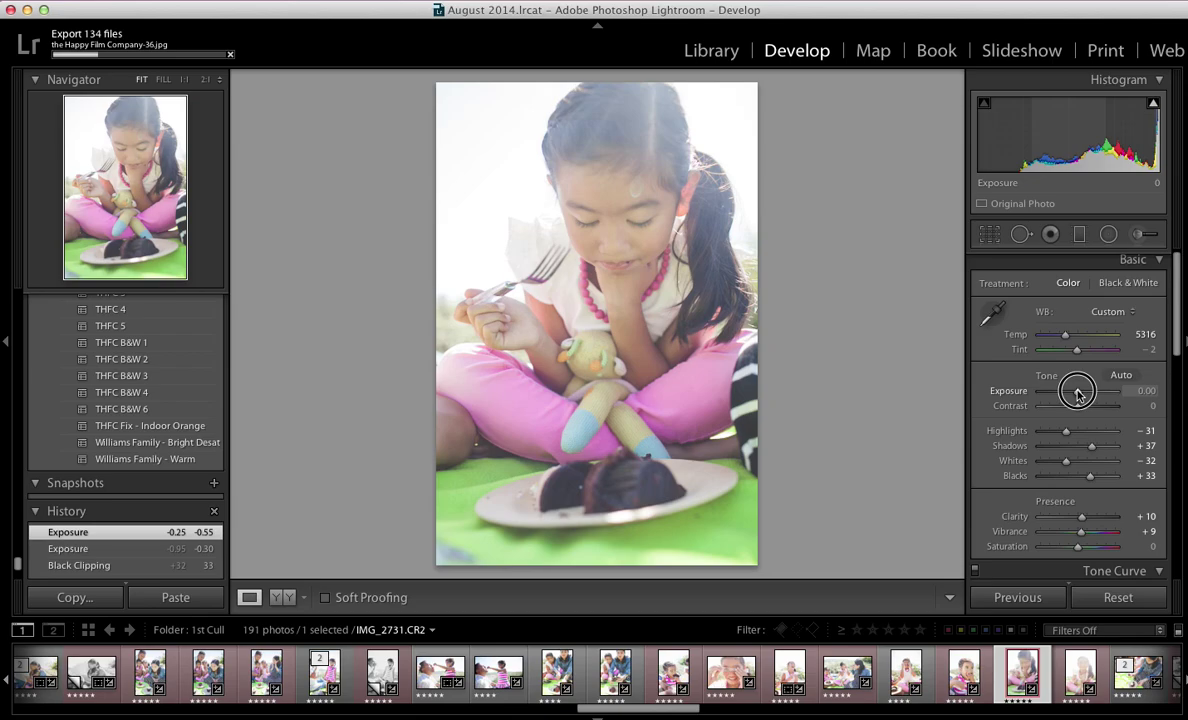
drag(1077, 394, 1080, 391)
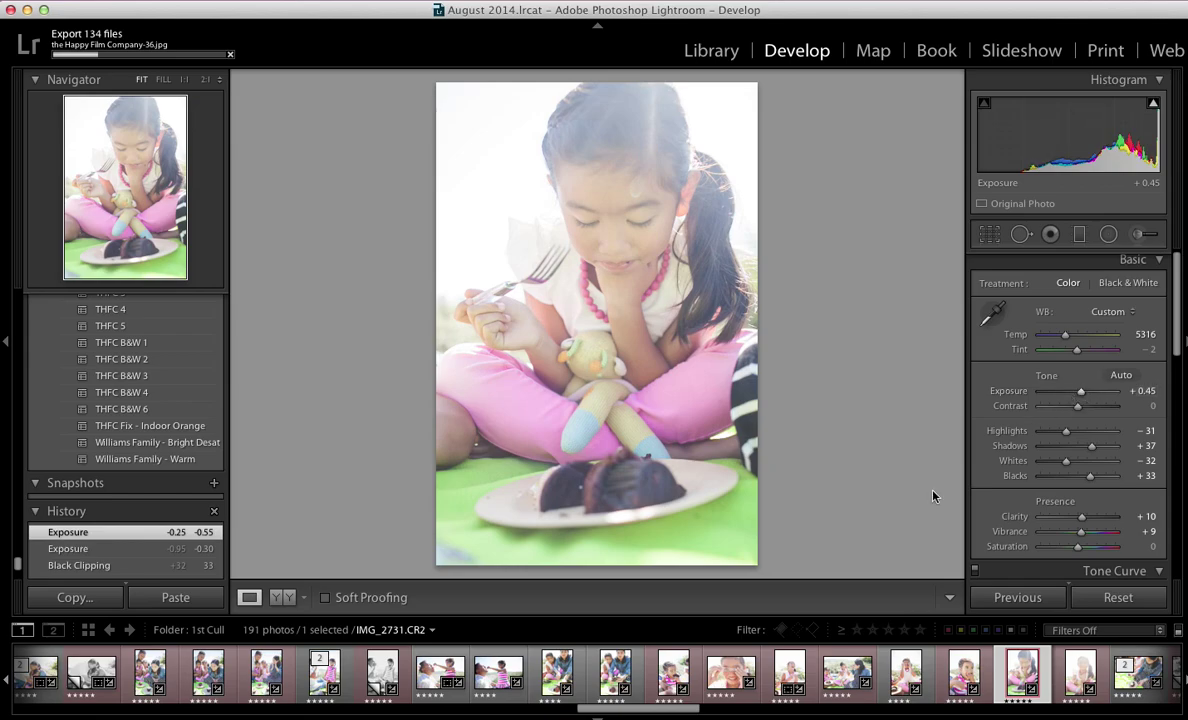
Step: Open the girl-in-pink portrait and bring exposure from −0.80 up to +0.10
click(1066, 678)
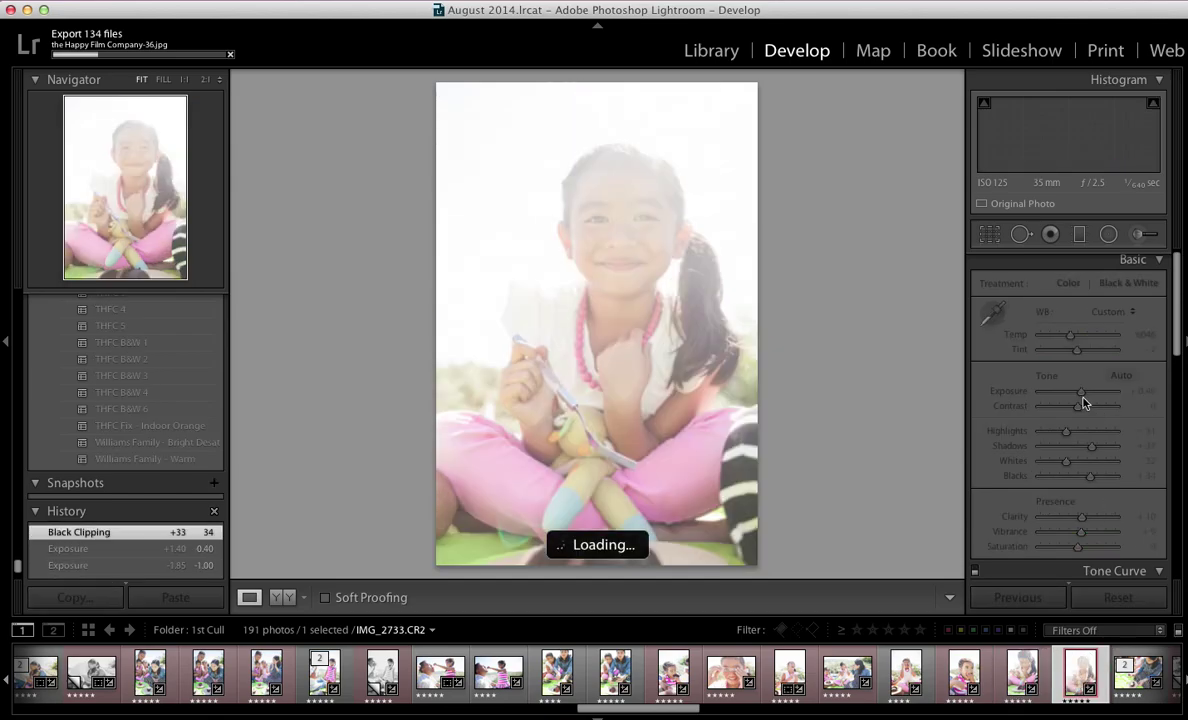
drag(1072, 394, 1072, 394)
click(1073, 396)
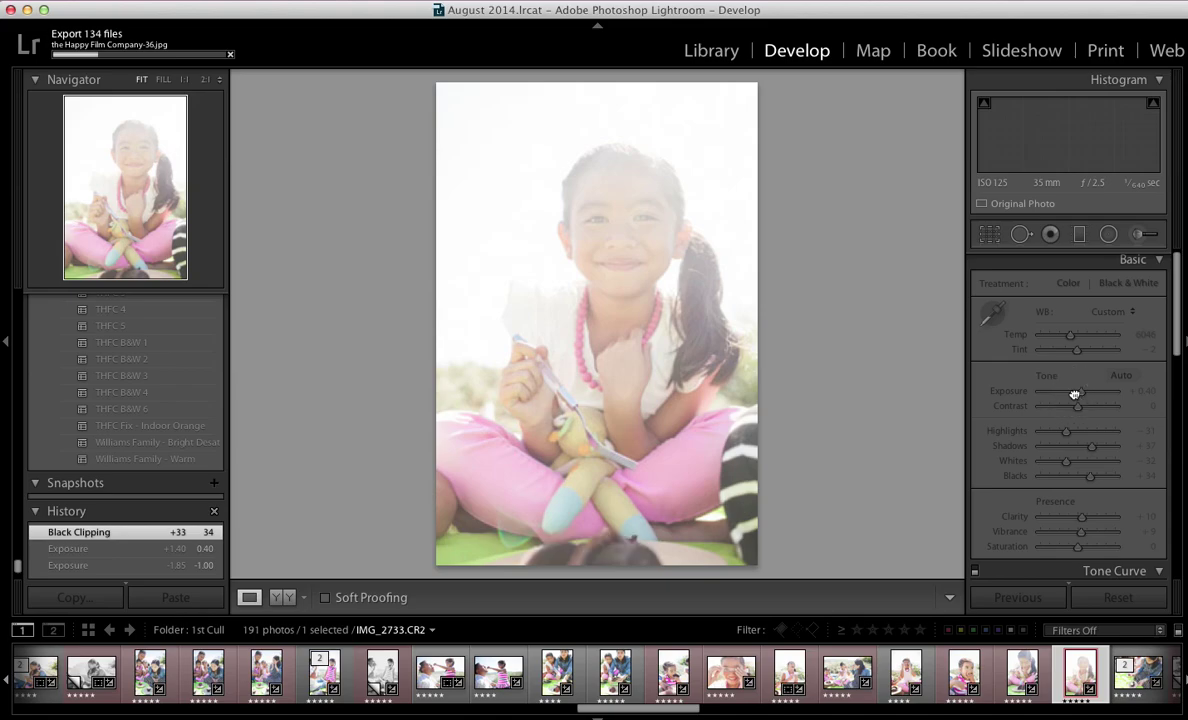
drag(1075, 396, 1073, 394)
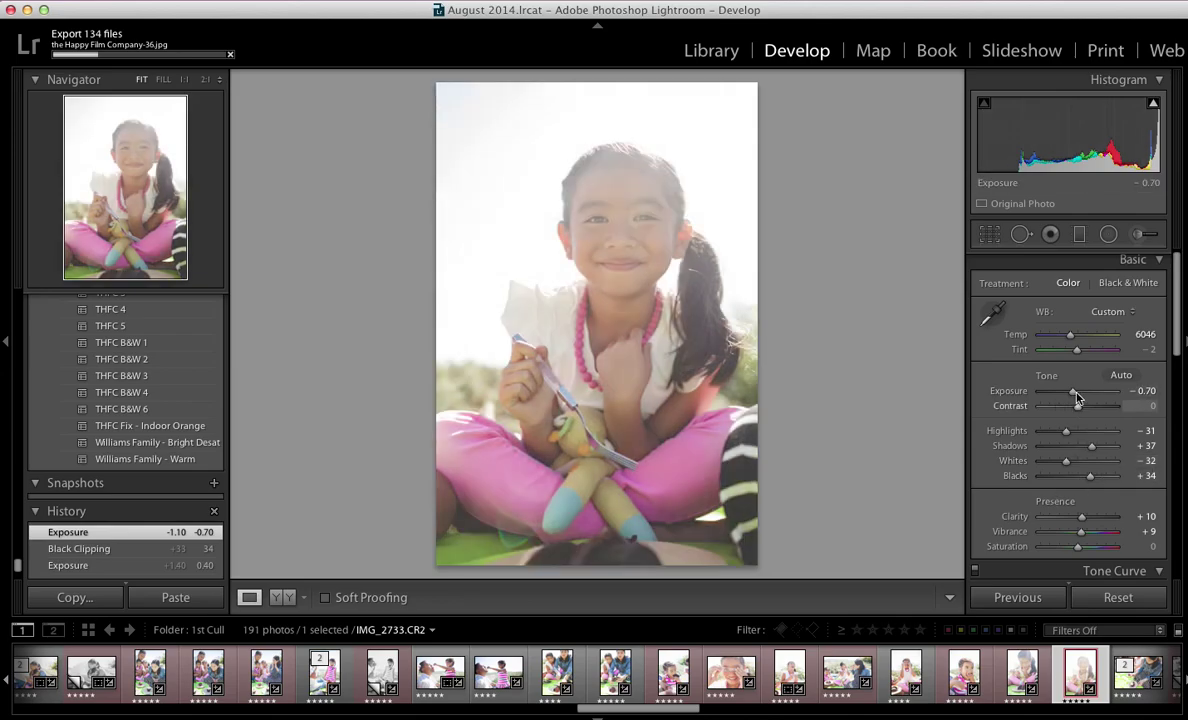
drag(1074, 393, 1070, 393)
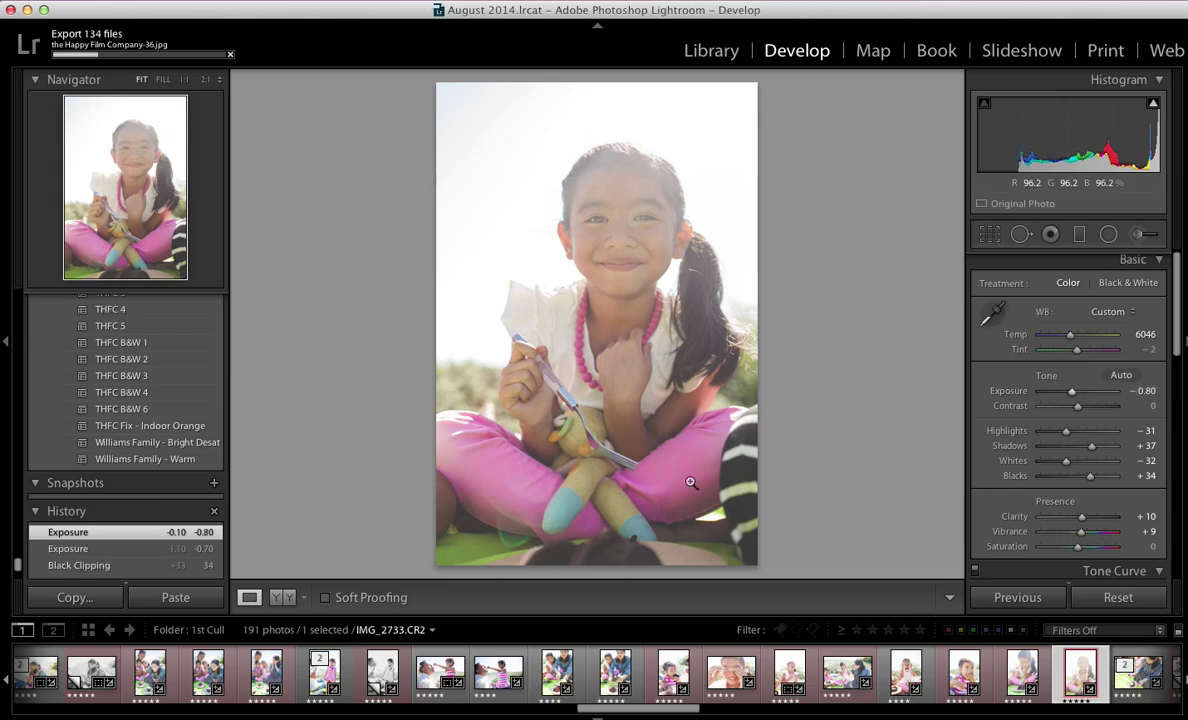
drag(1072, 392, 1078, 397)
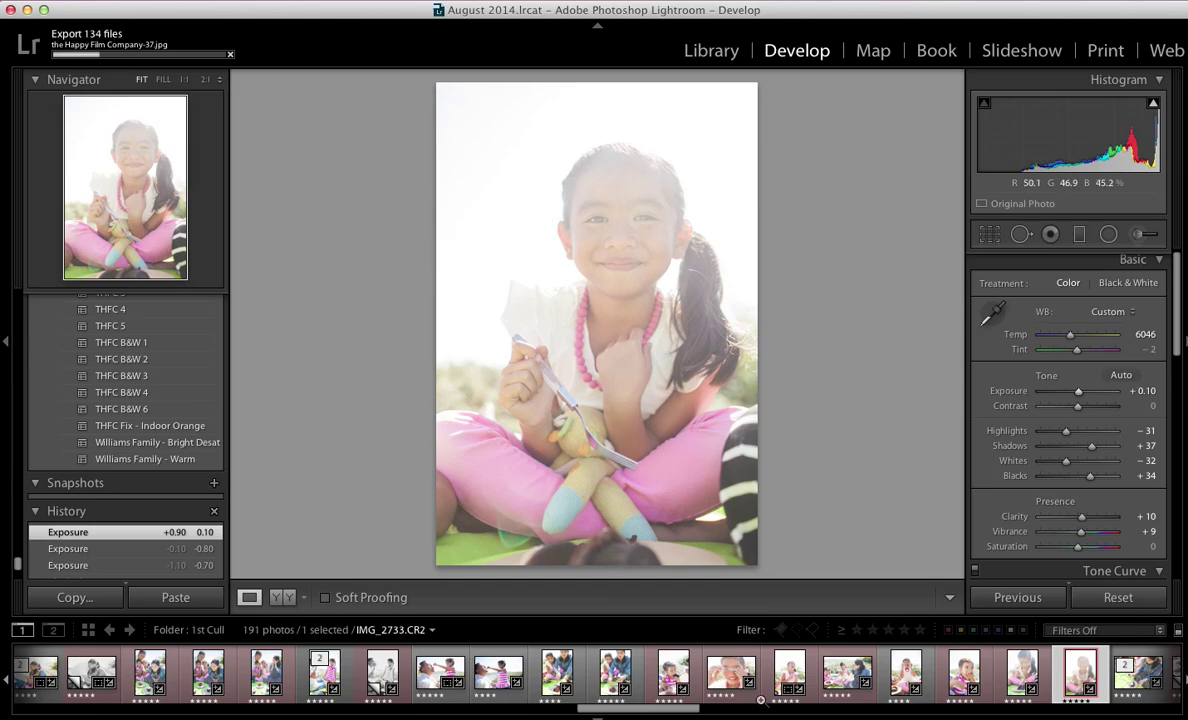
scroll(705, 704, down, 3)
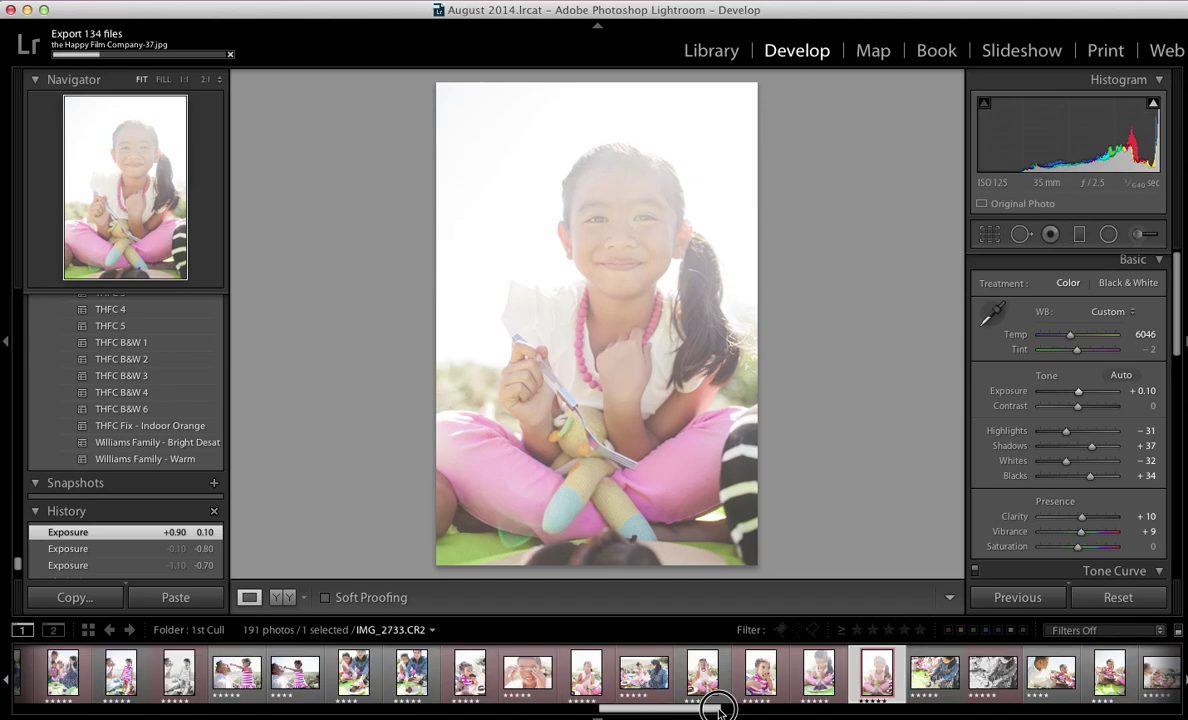
scroll(760, 710, down, 5)
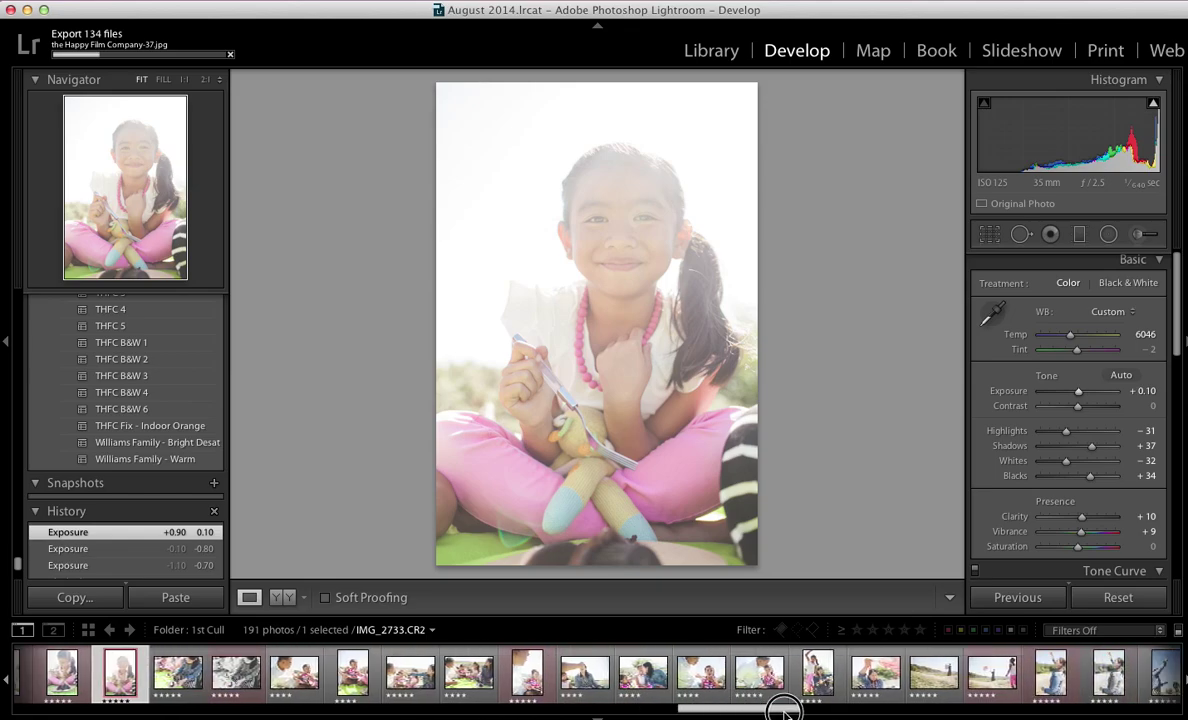
scroll(825, 710, down, 5)
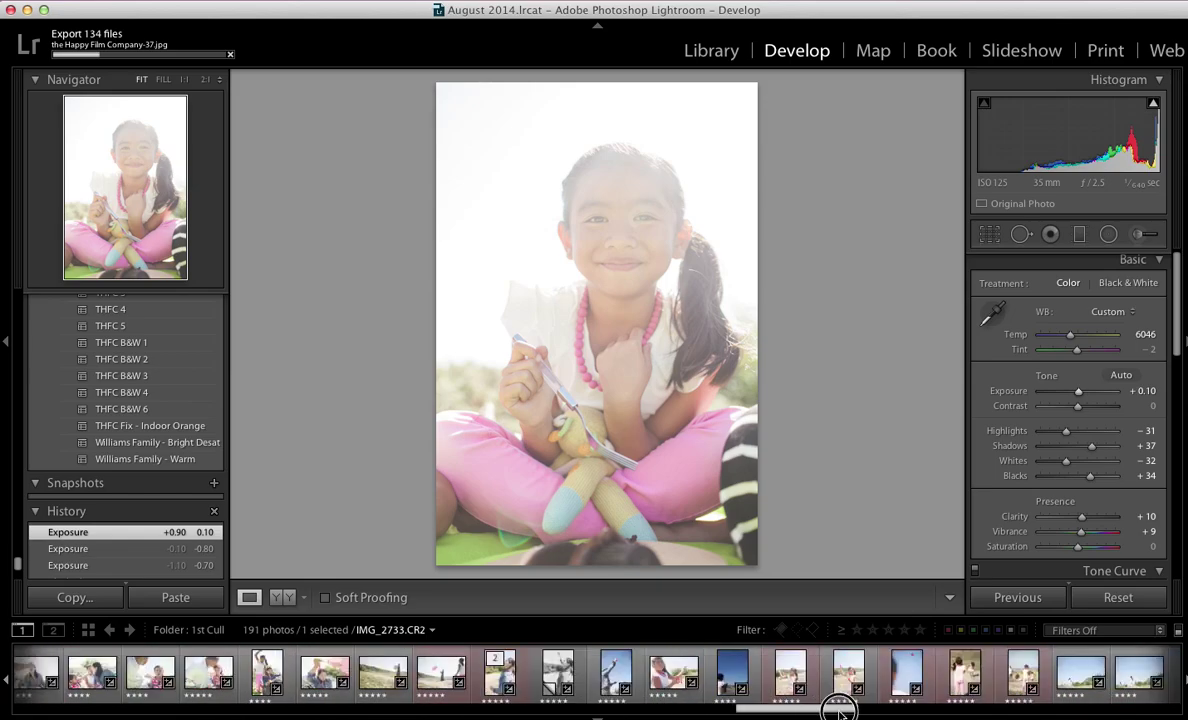
drag(838, 710, 497, 712)
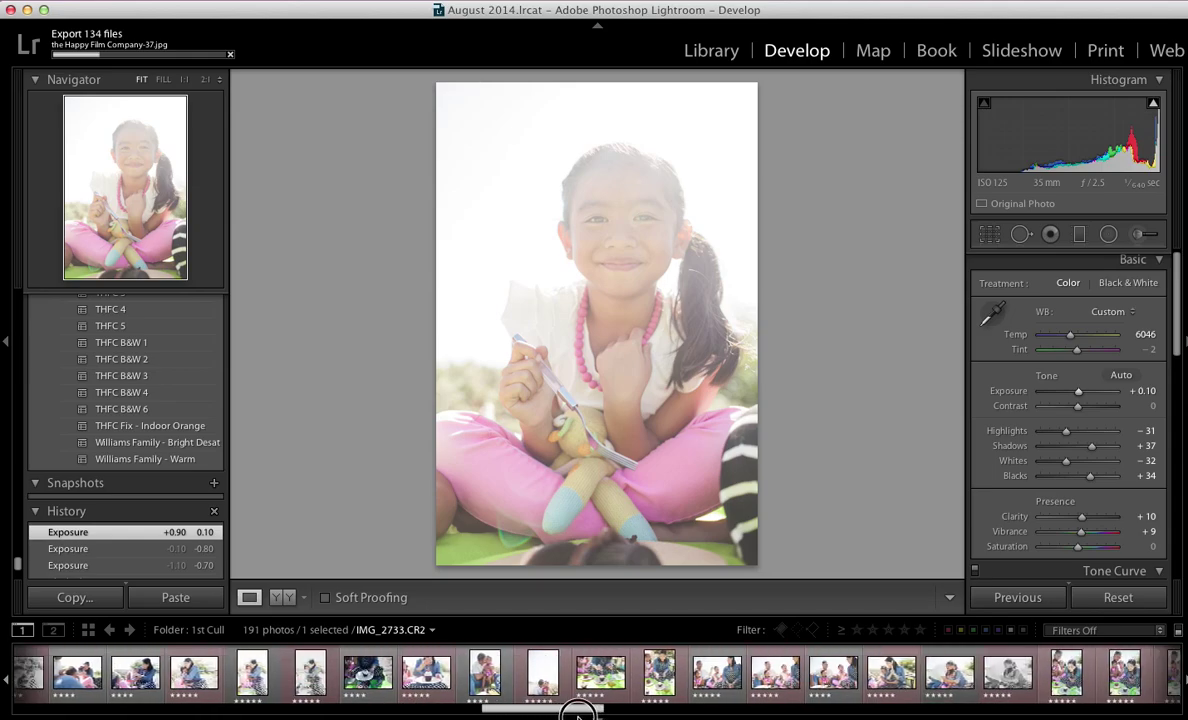
drag(588, 712, 290, 708)
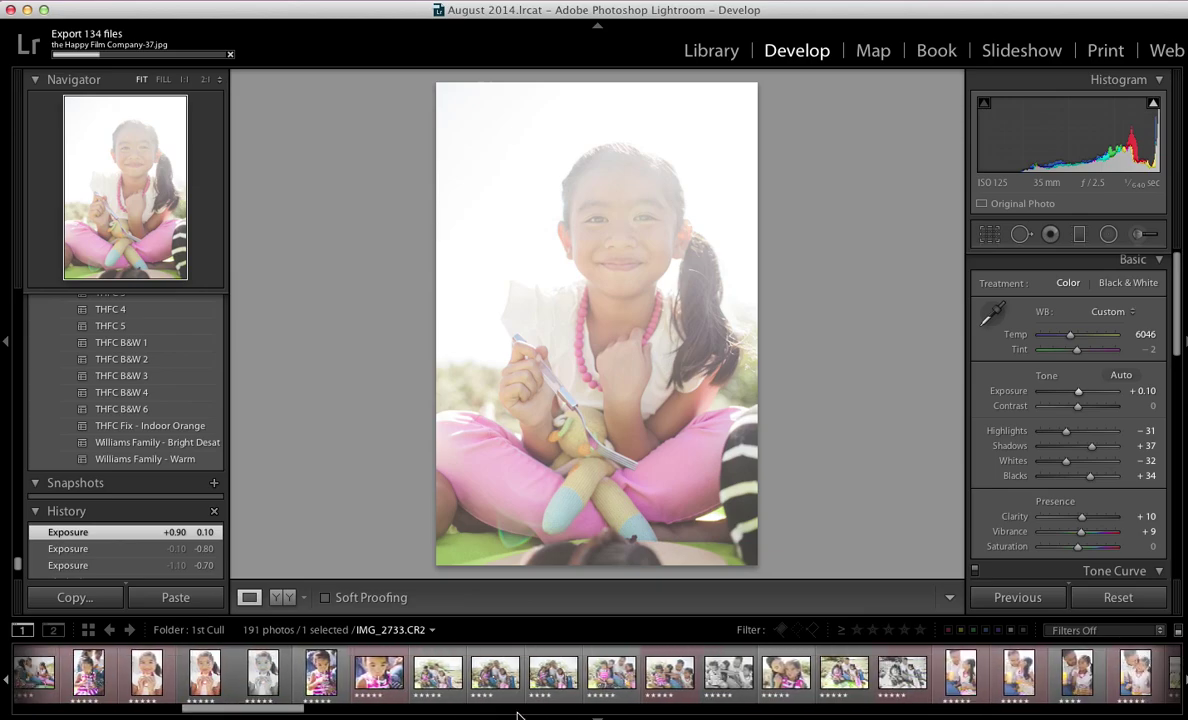
Step: Open the family hugging photo and raise its exposure from −0.10 to +0.95
click(673, 688)
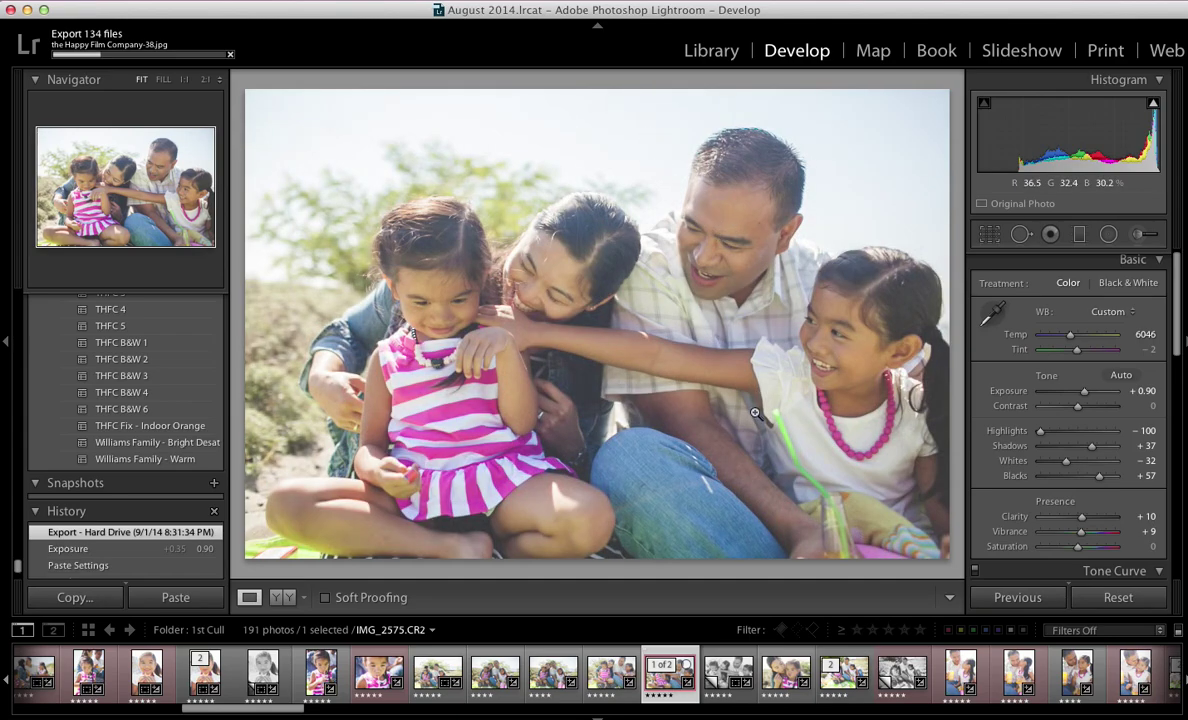
drag(1084, 392, 1081, 397)
click(1077, 396)
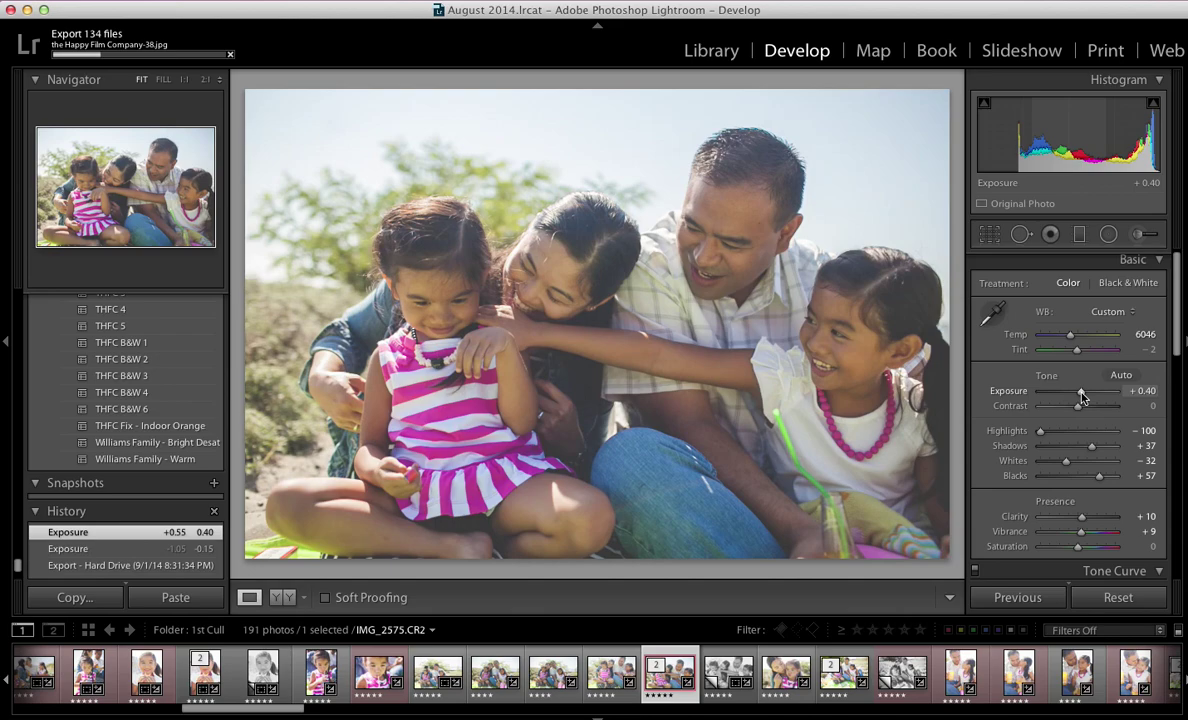
click(1082, 395)
drag(1084, 394, 1088, 395)
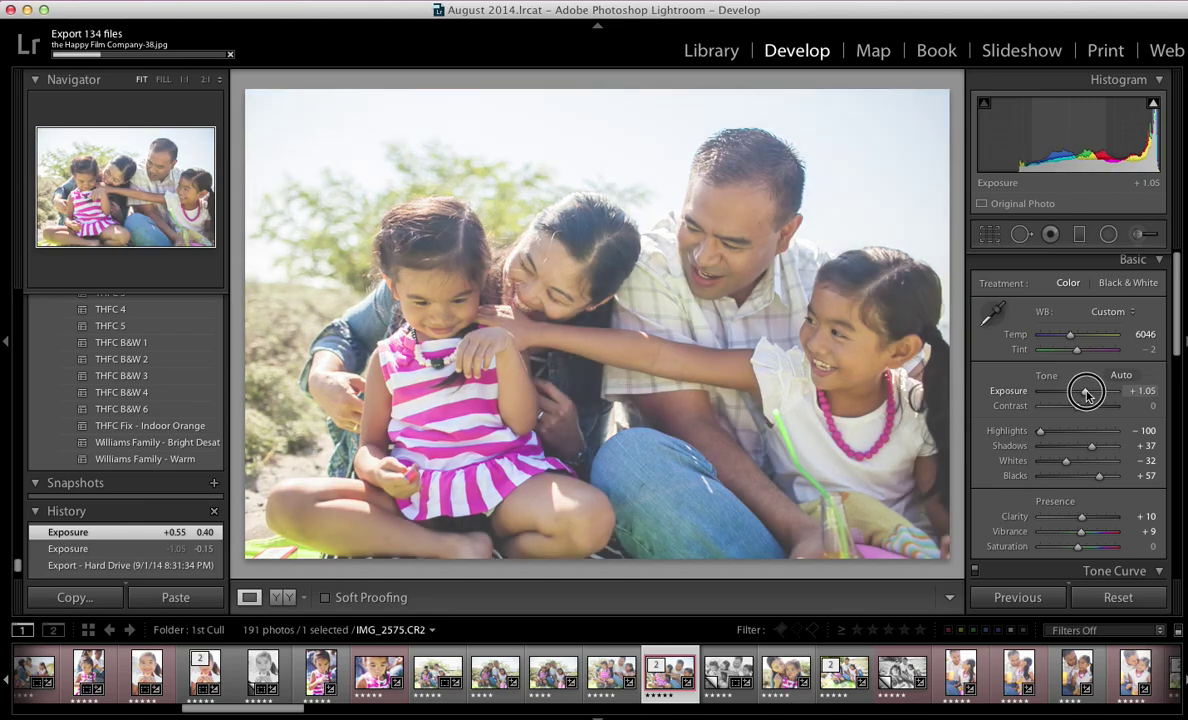
drag(1088, 396, 1081, 394)
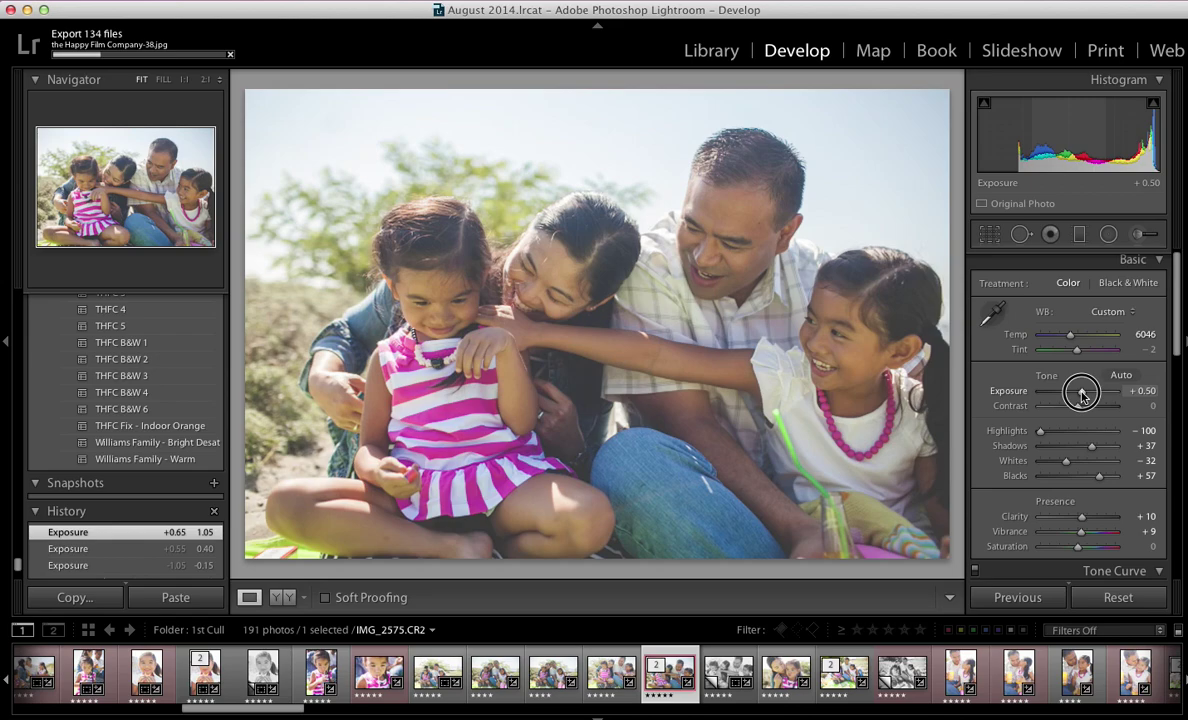
drag(1081, 394, 1087, 393)
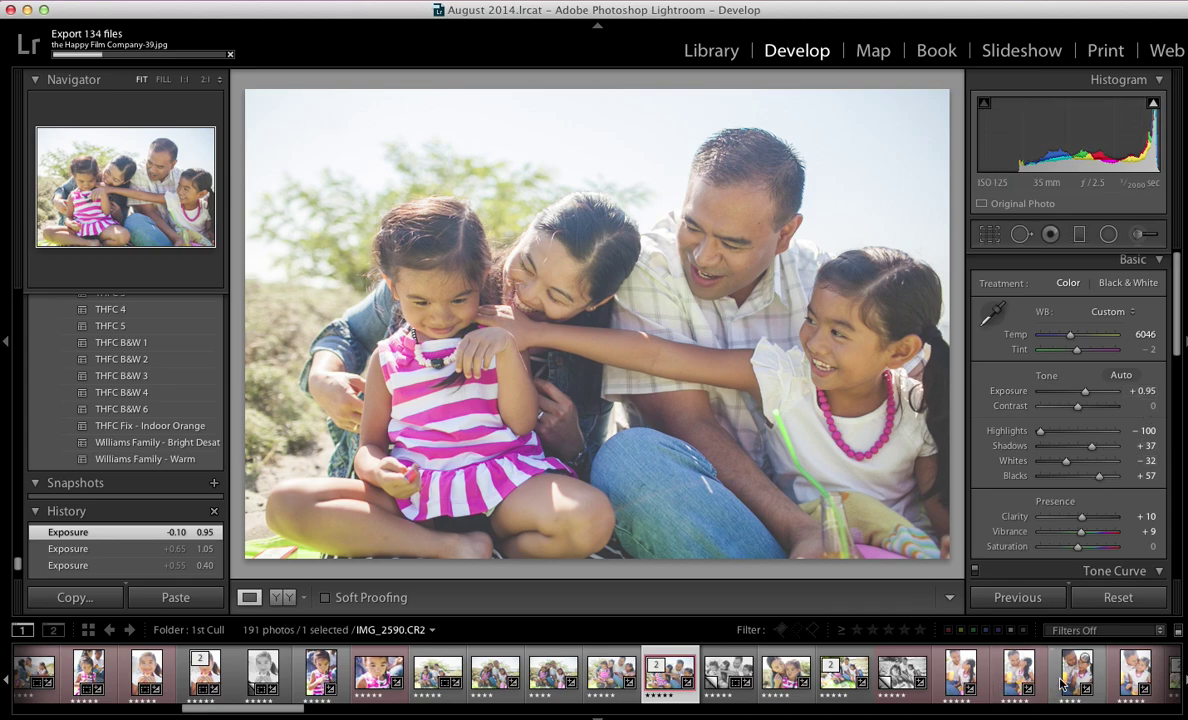
Step: Browse past the father-daughter and landscape shots to open the IMG_0089 seaside picnic photo
scroll(448, 661, right, 5)
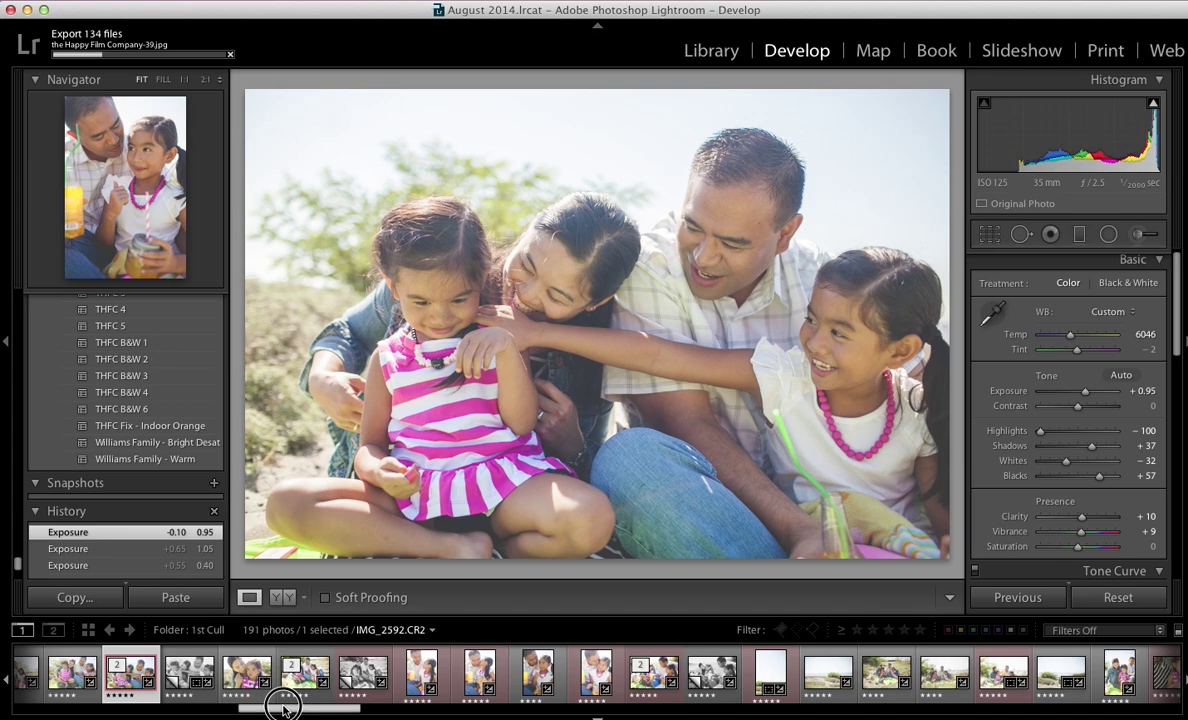
scroll(278, 706, right, 2)
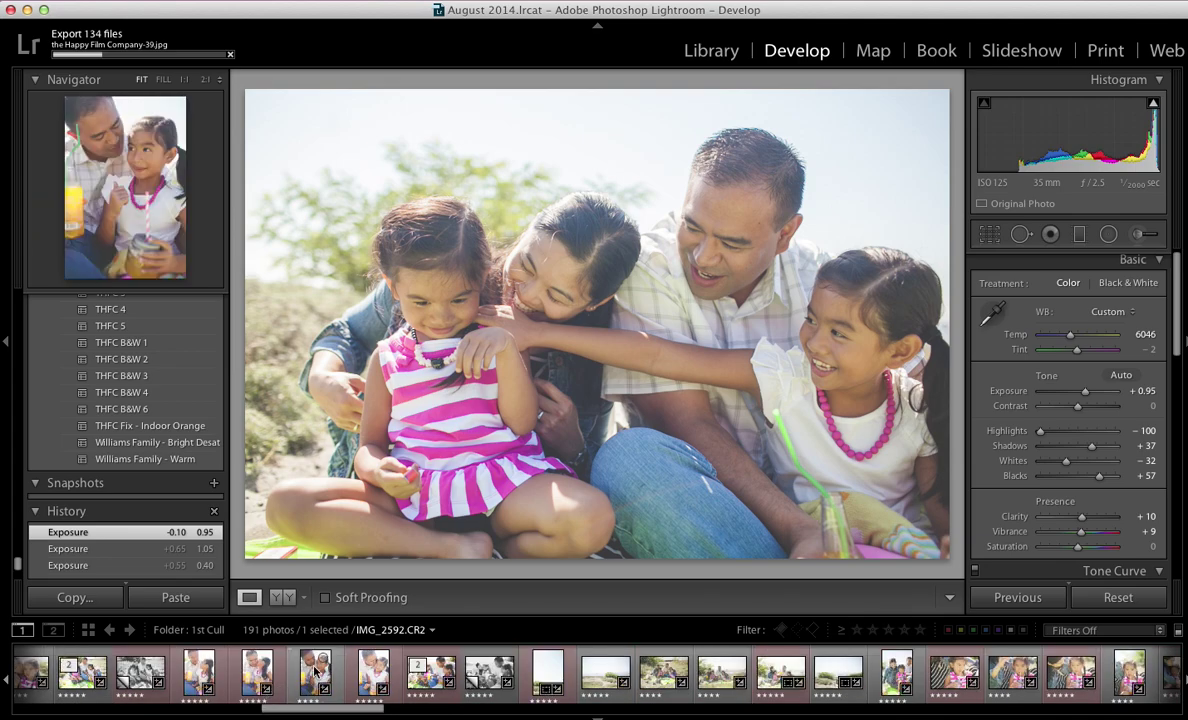
click(316, 673)
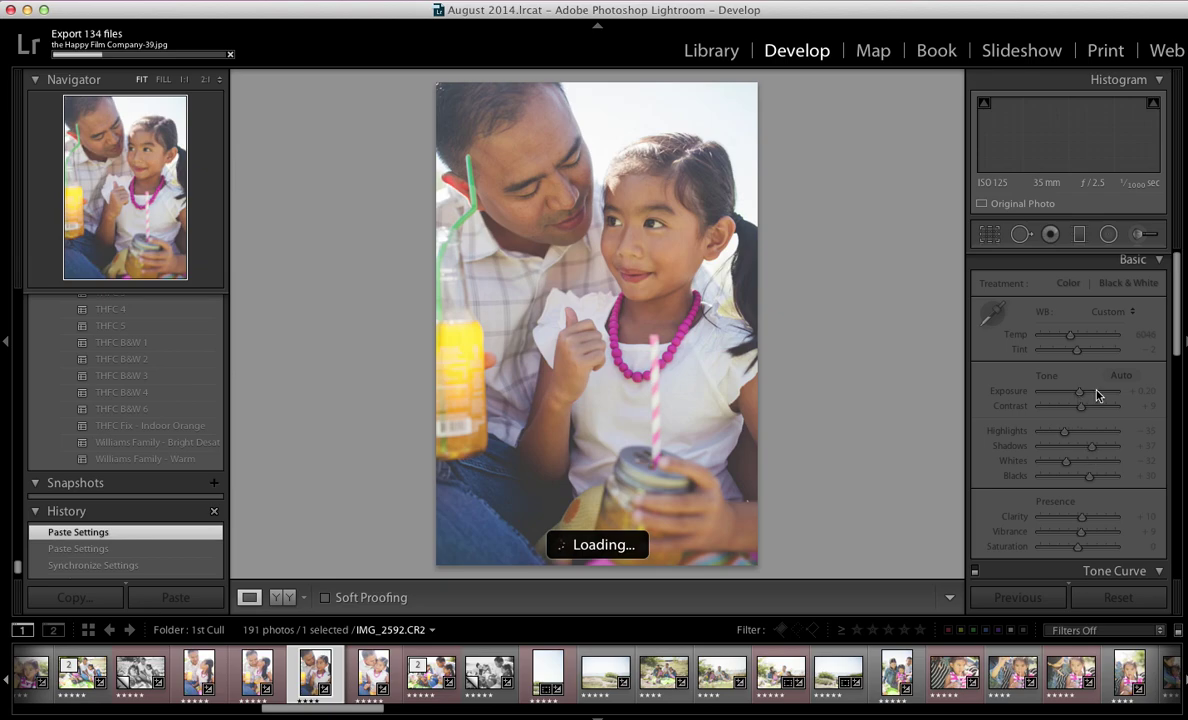
click(593, 681)
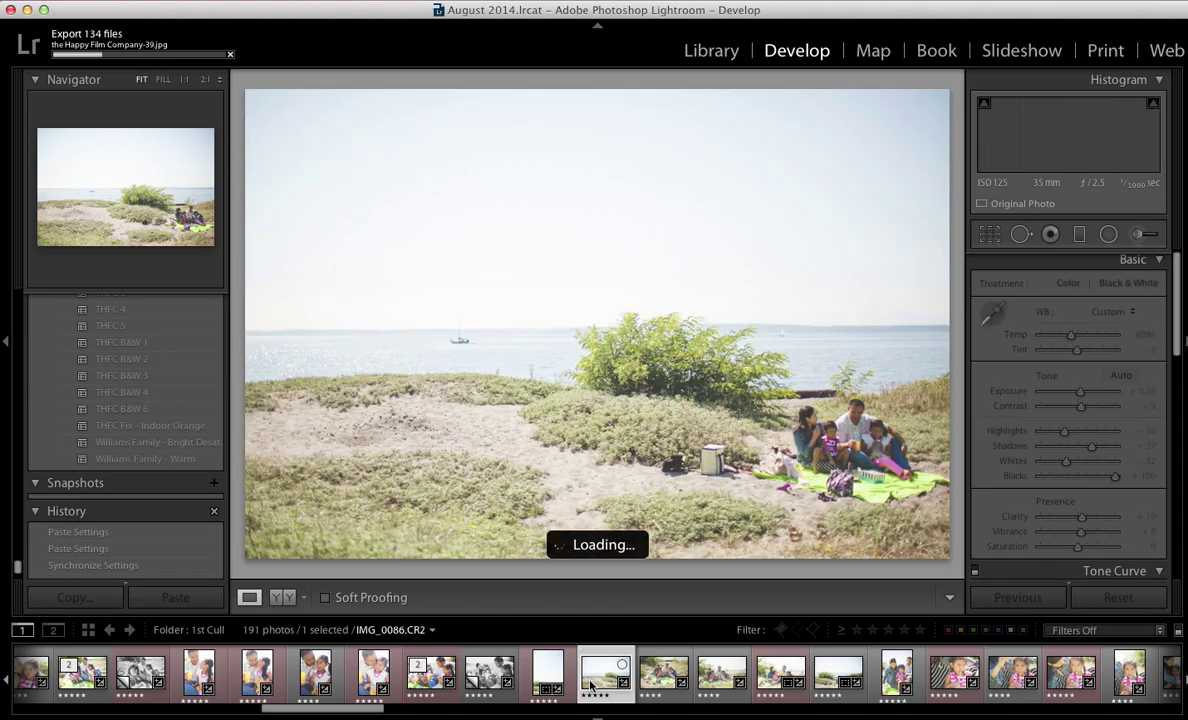
click(838, 672)
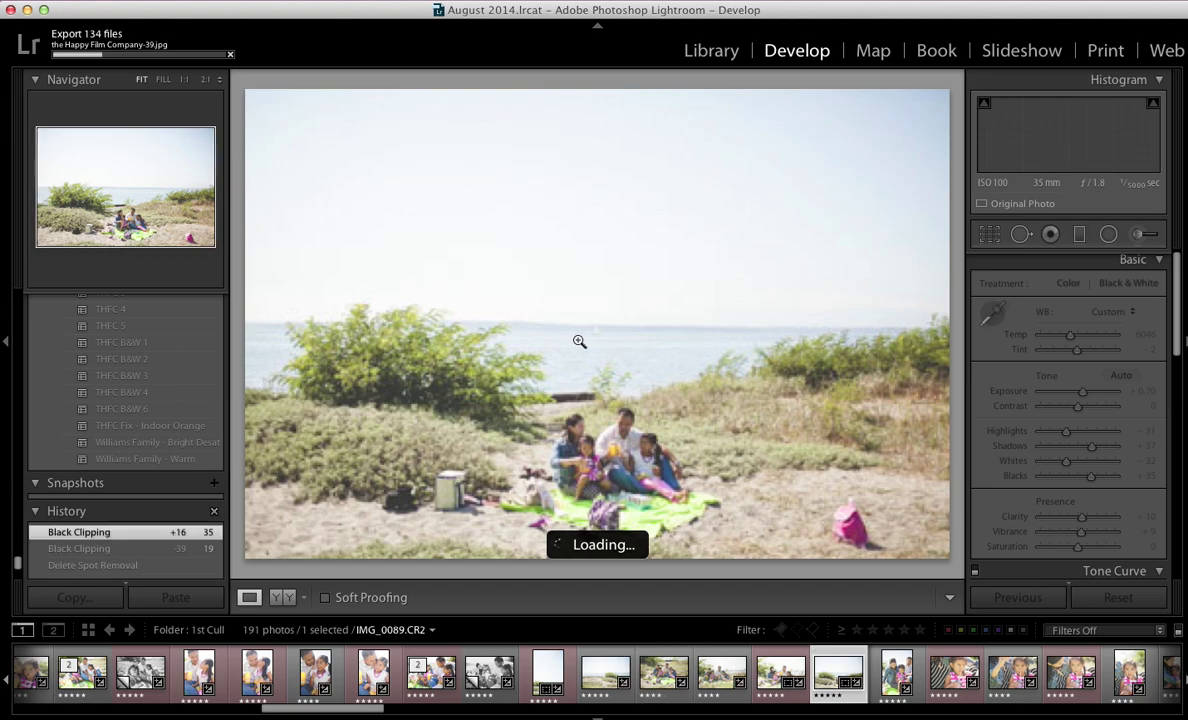
Step: Set the seaside picnic photo's exposure to +0.75 and Blacks to +33
click(1088, 393)
click(1087, 392)
drag(1086, 396, 1090, 393)
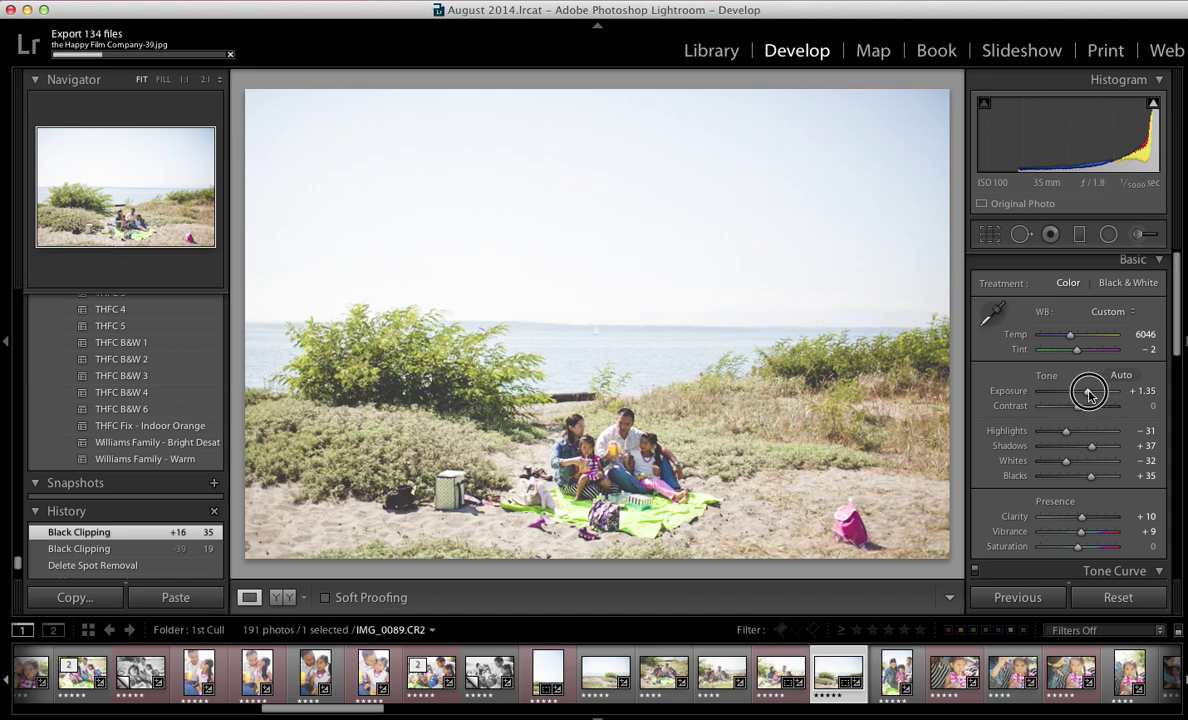
drag(1090, 393, 1094, 393)
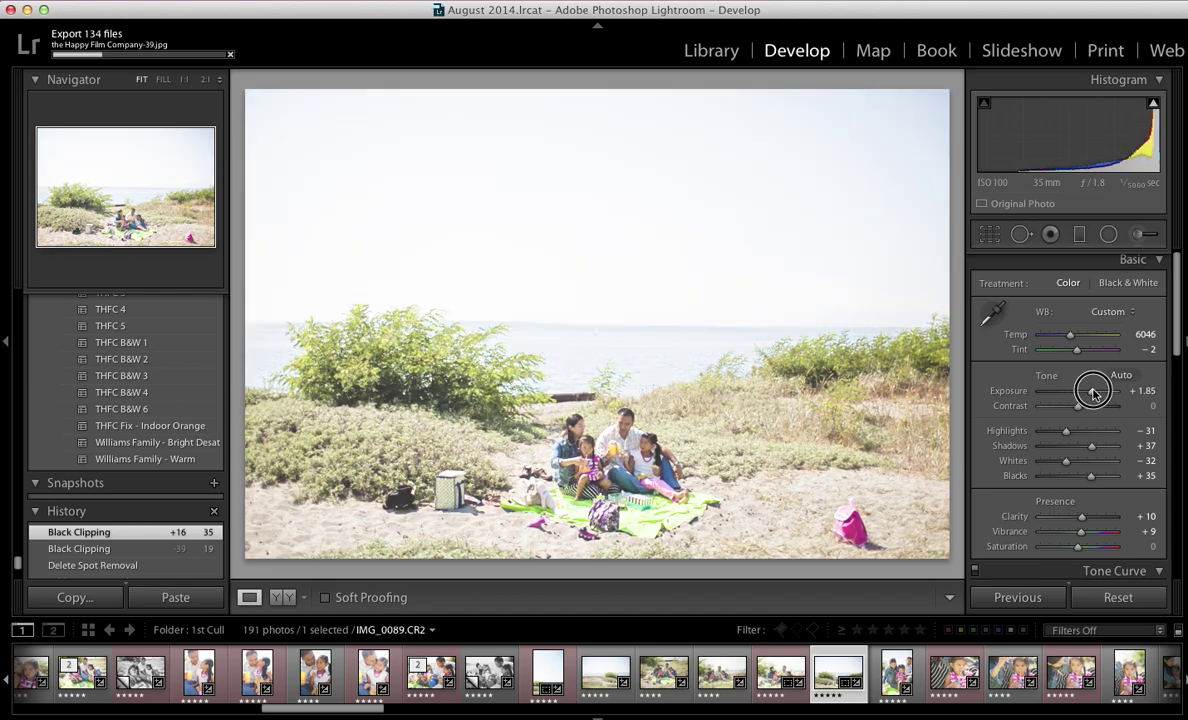
drag(1094, 394, 1090, 396)
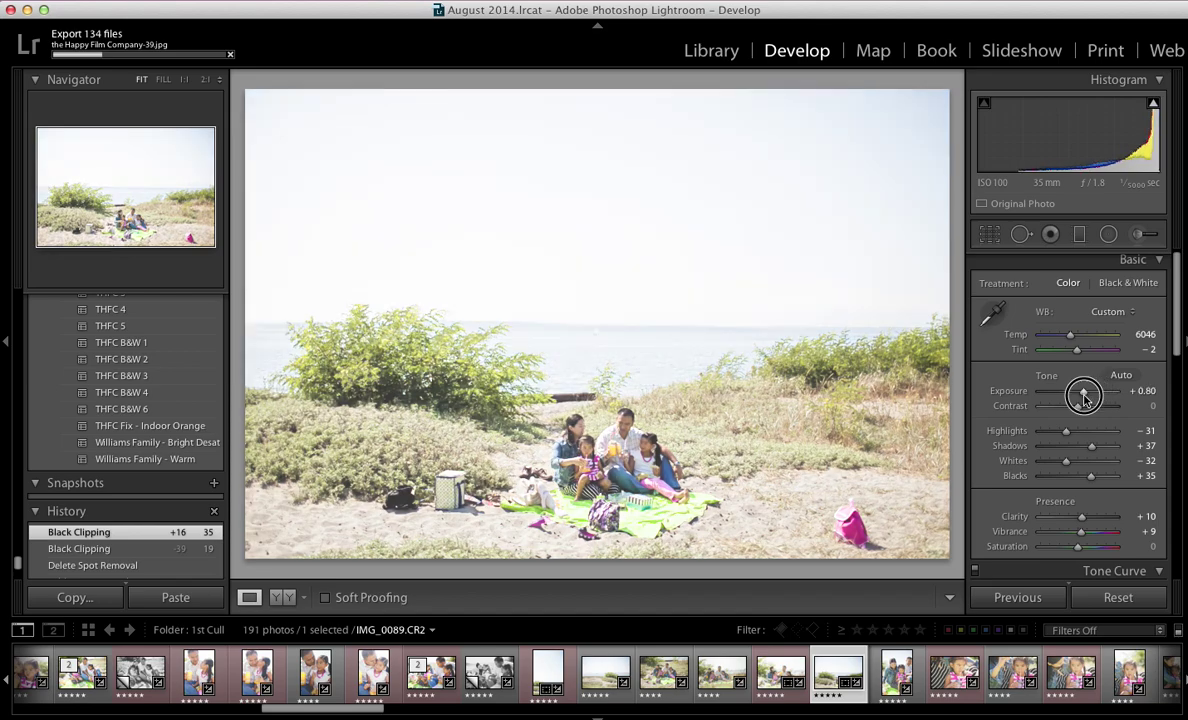
drag(1084, 397, 1086, 397)
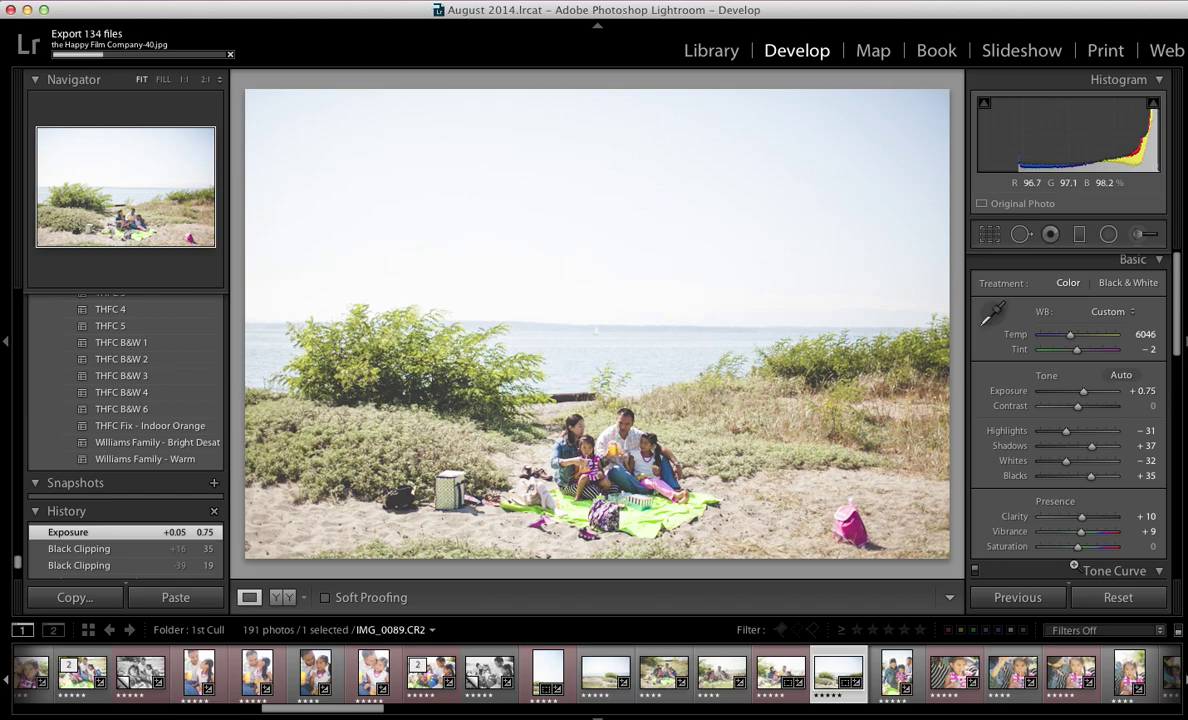
mouse_move(1091, 476)
mouse_down()
mouse_move(1111, 479)
mouse_move(1042, 482)
mouse_move(1090, 477)
mouse_up()
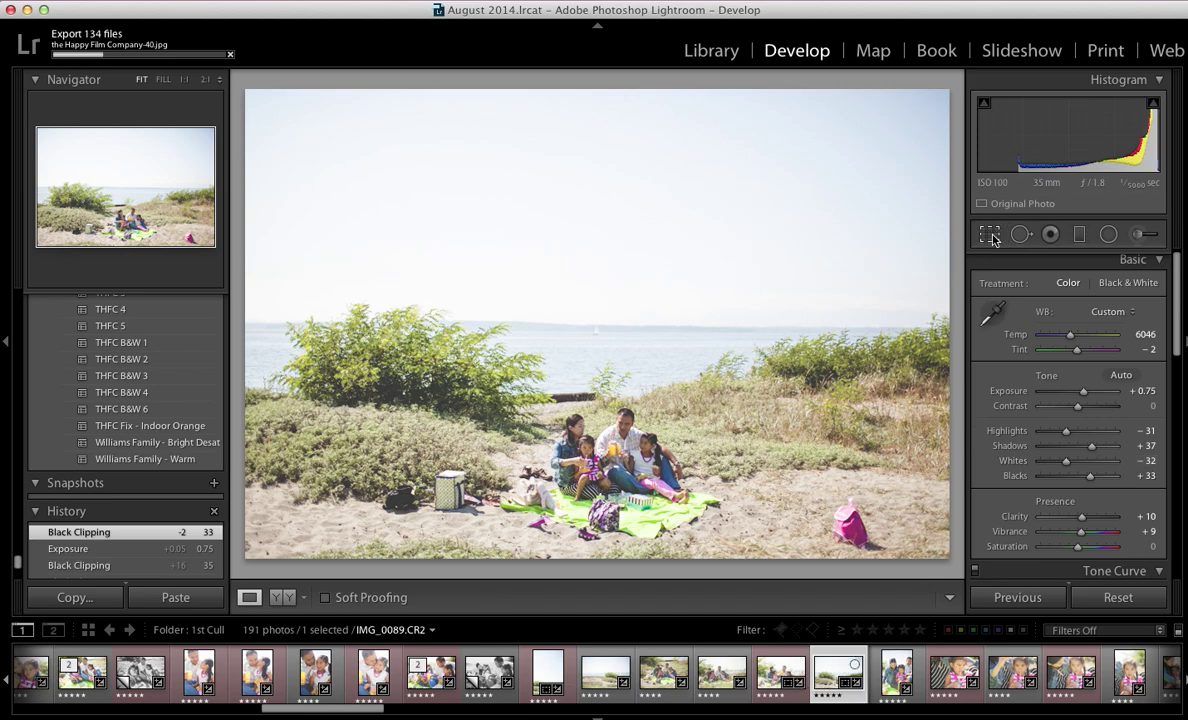
Step: Straighten the picnic photo by 1.38° with Crop & Straighten and commit the crop
key(r)
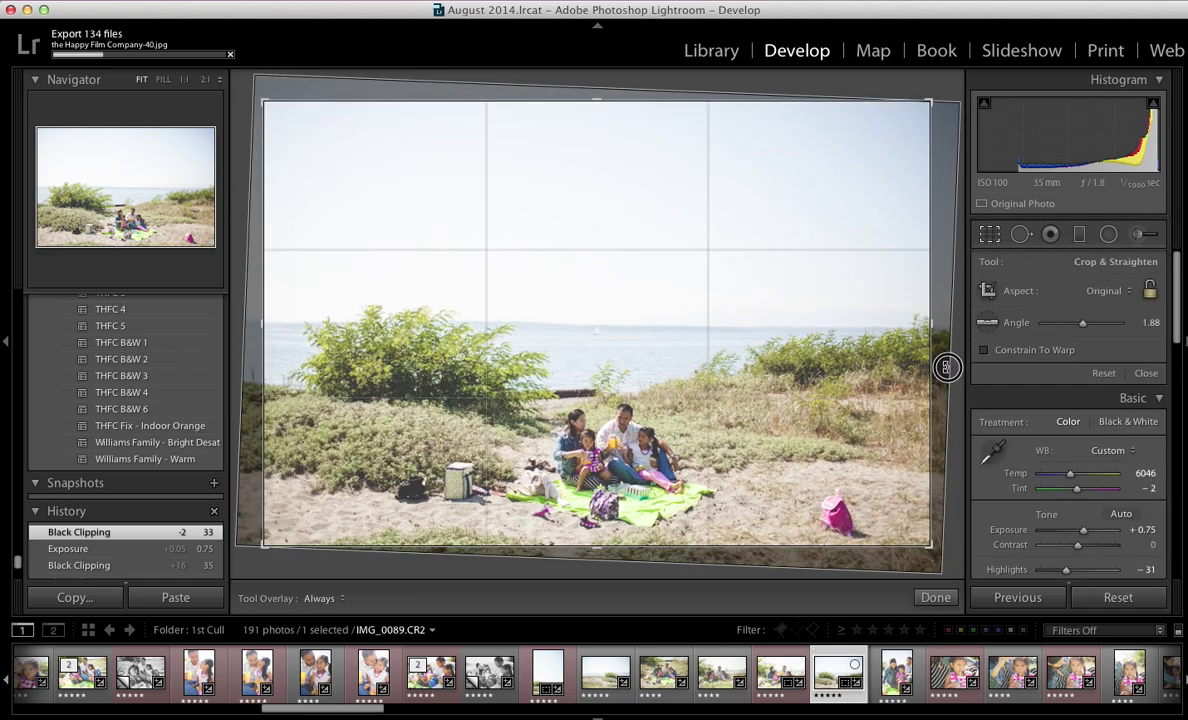
mouse_move(946, 367)
mouse_down()
mouse_move(944, 357)
mouse_move(944, 370)
mouse_up()
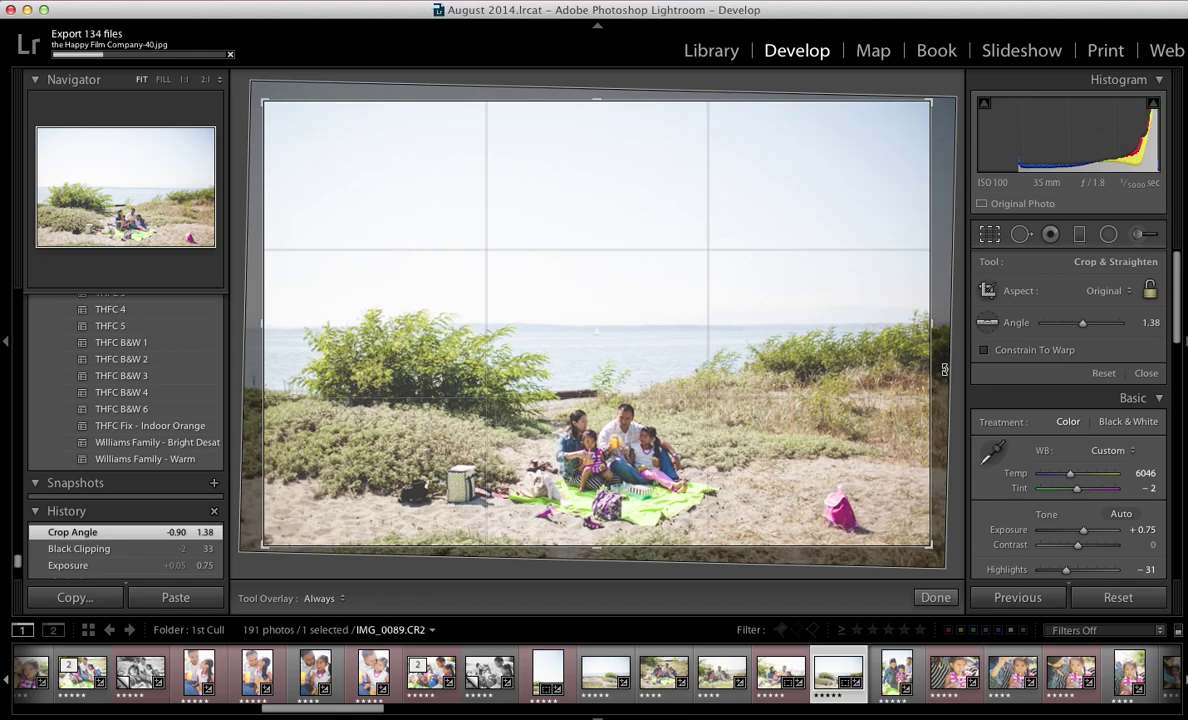
key(Return)
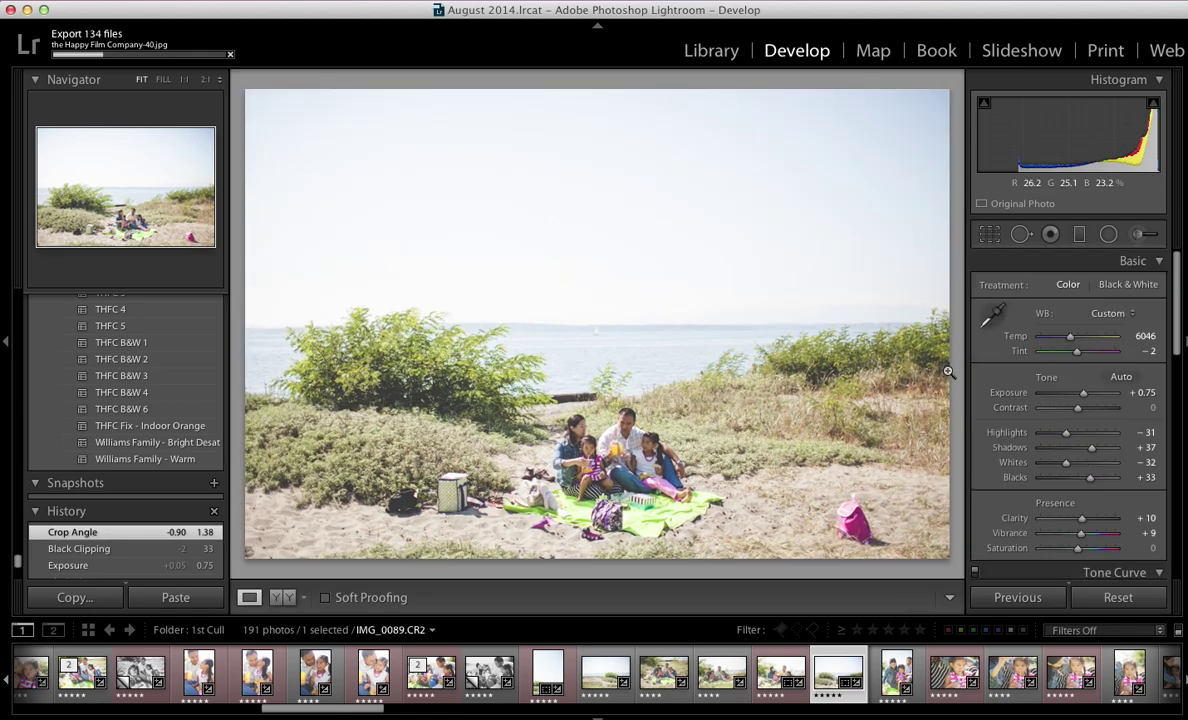
drag(362, 709, 853, 712)
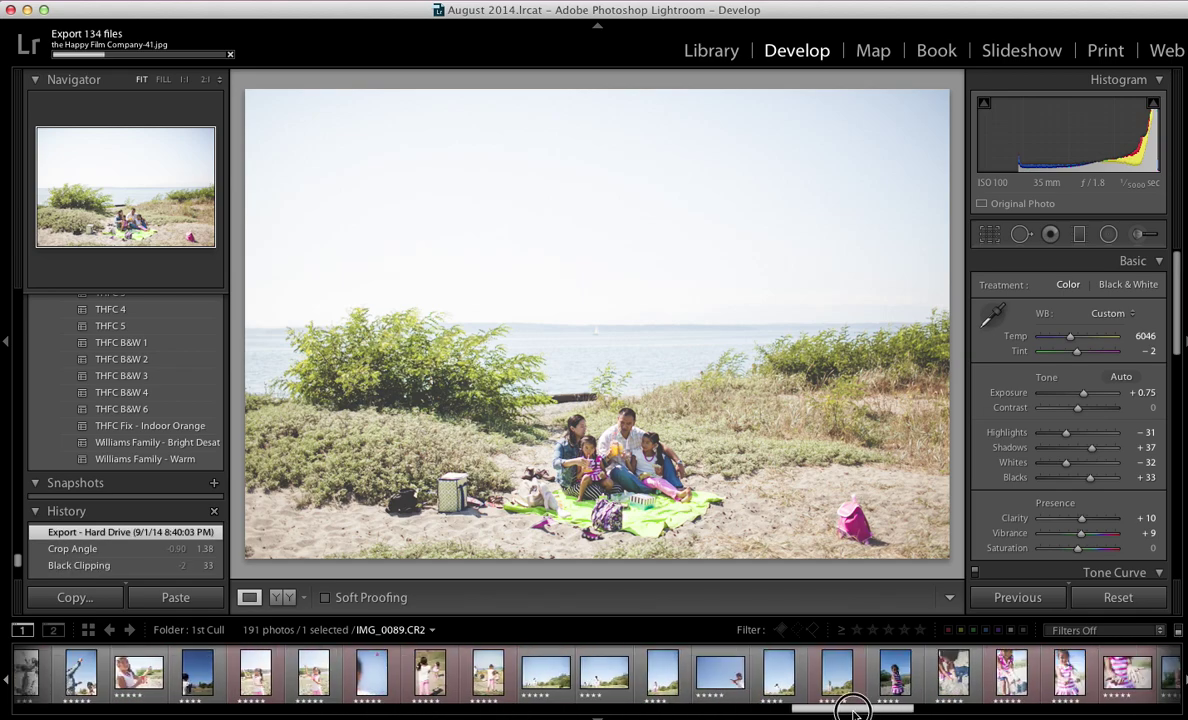
Step: Open the girl-with-kite photo and toggle Before/After to compare it with the original
click(714, 679)
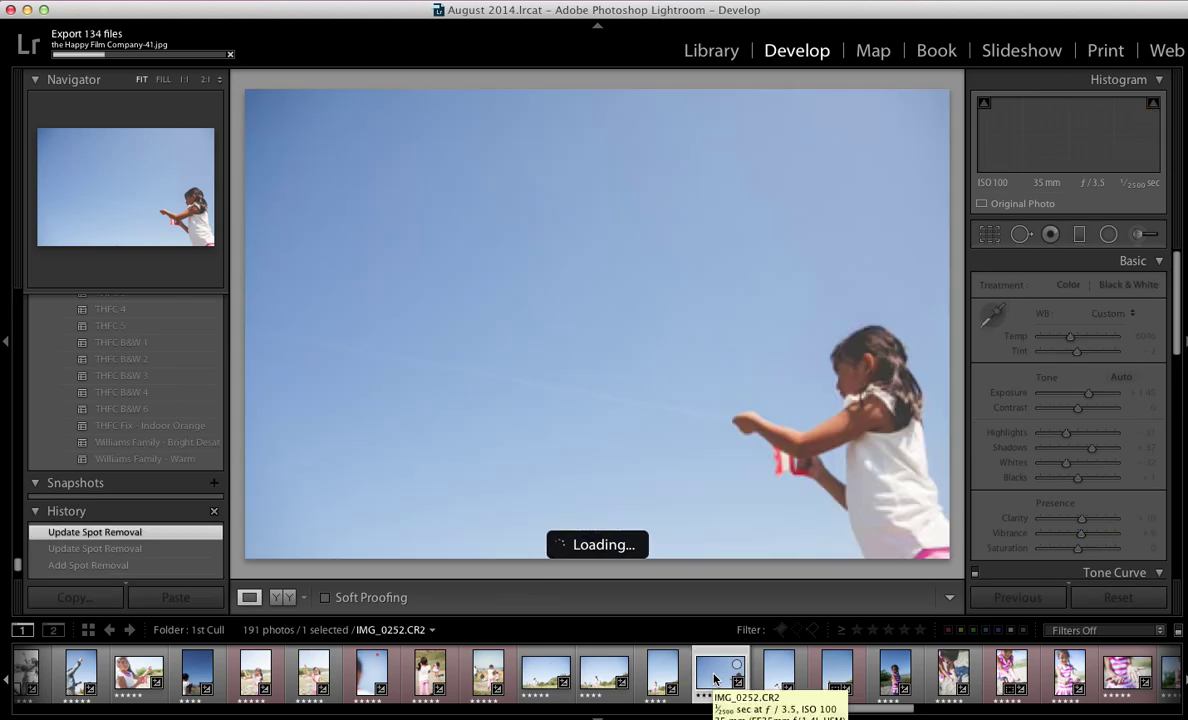
key(backslash)
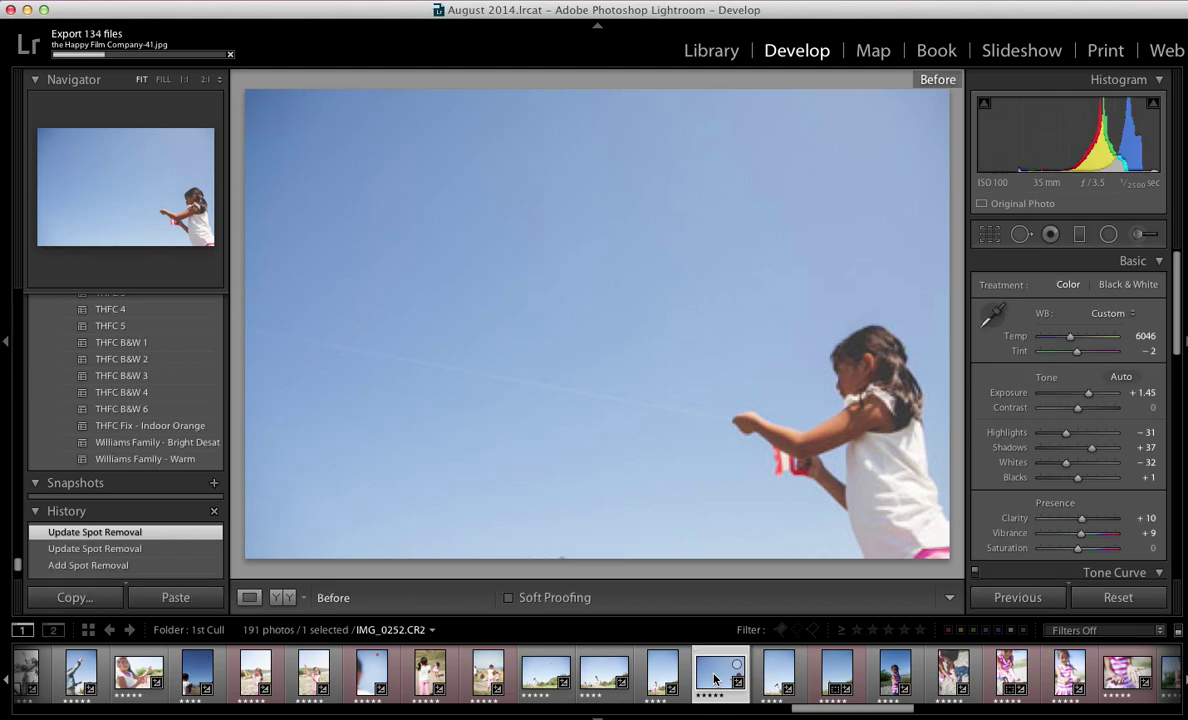
key(backslash)
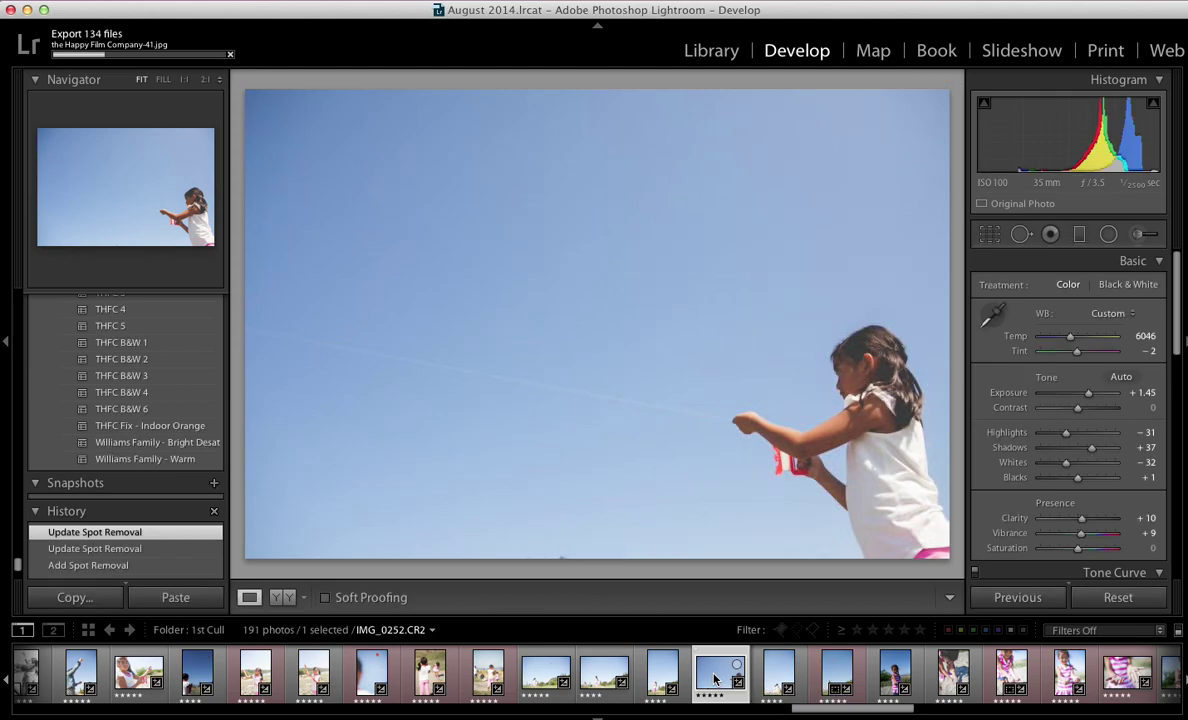
key(backslash)
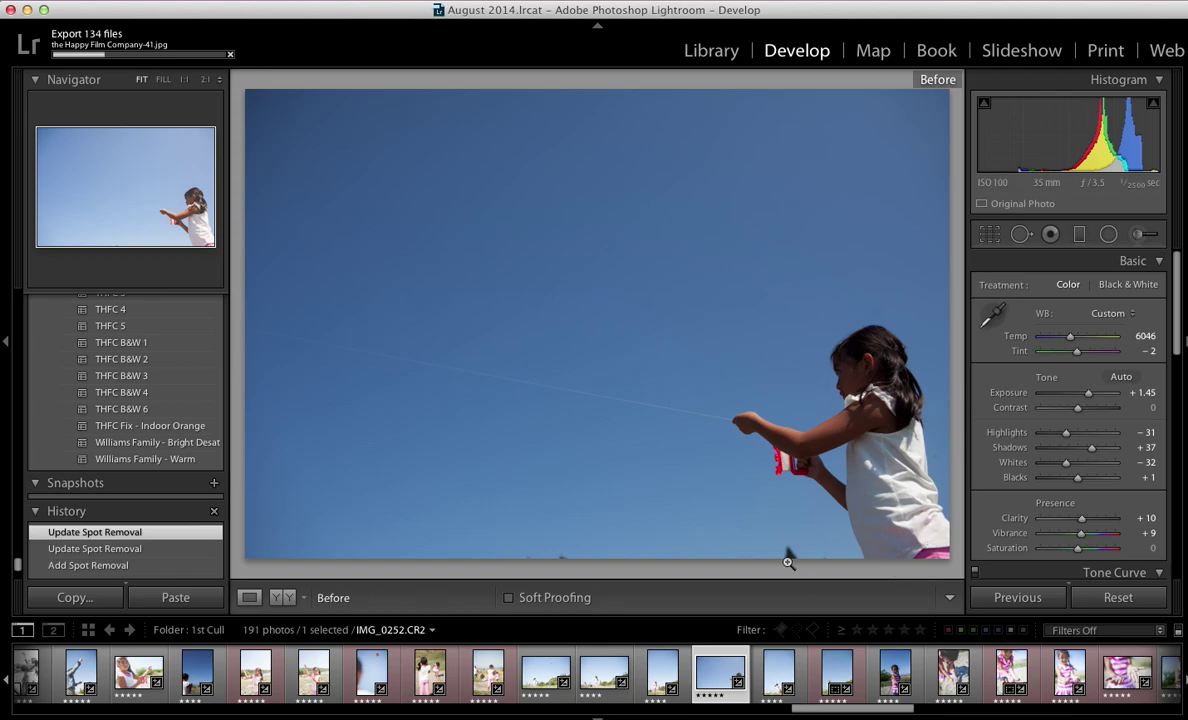
key(backslash)
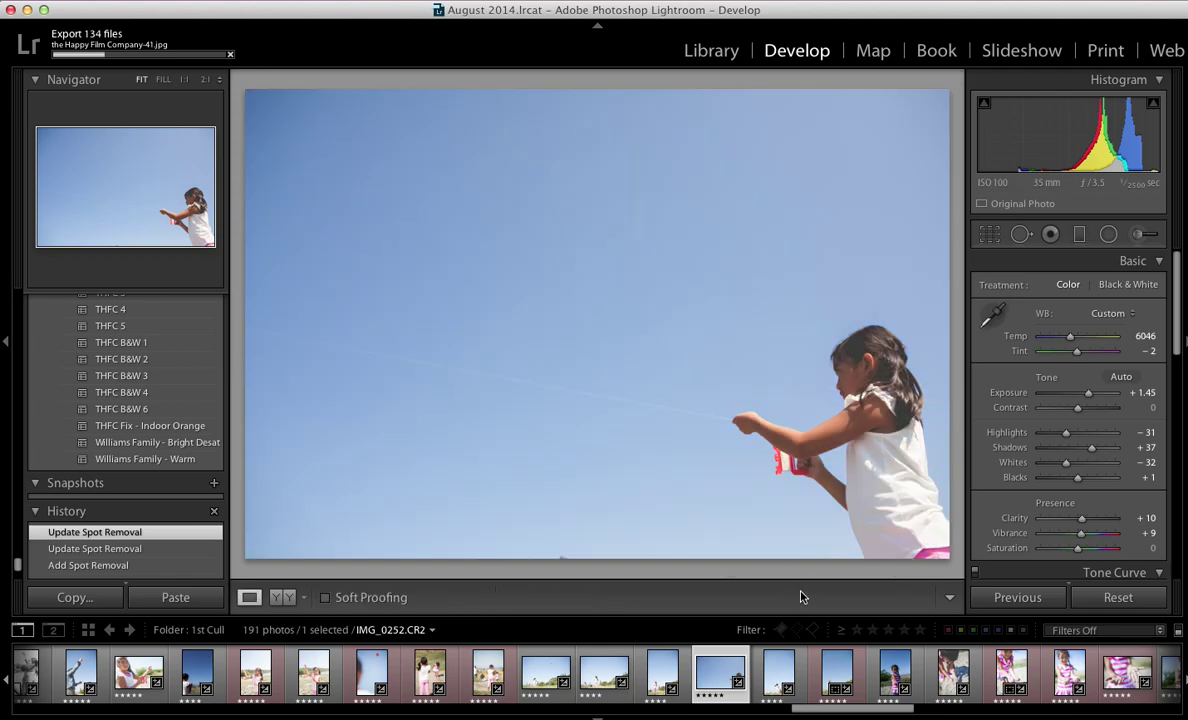
key(backslash)
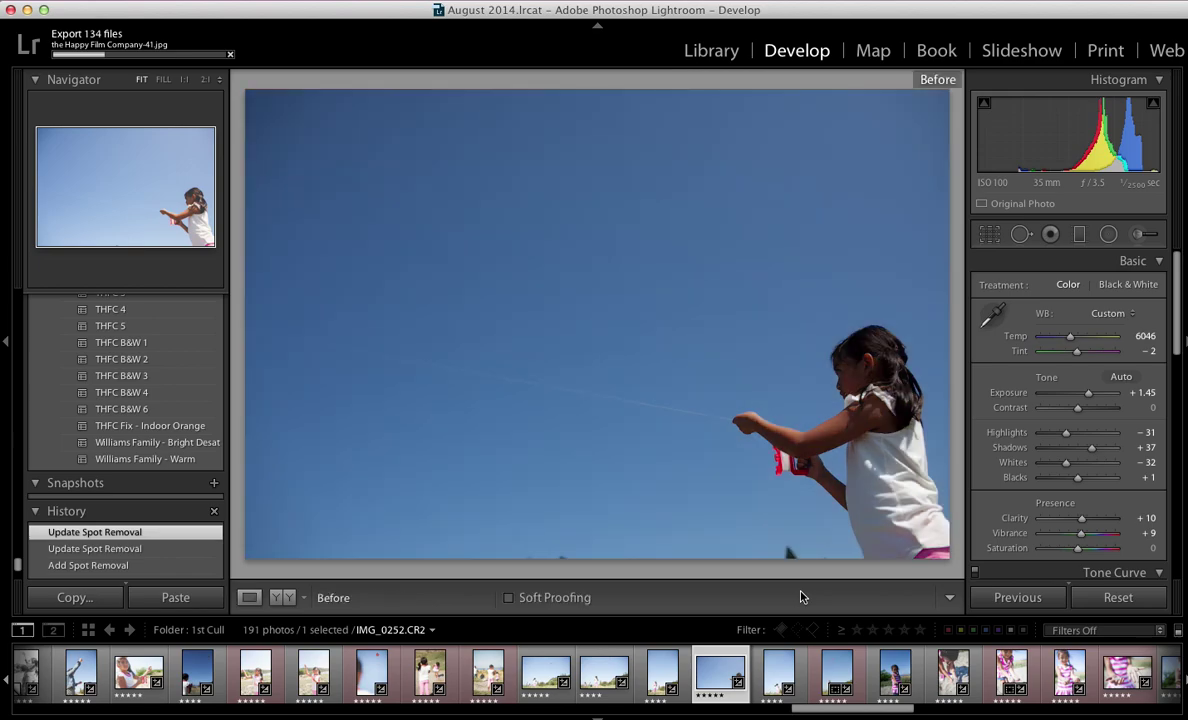
Step: Use Spot Removal to heal the dark spot near the kite photo's bottom edge
click(1023, 235)
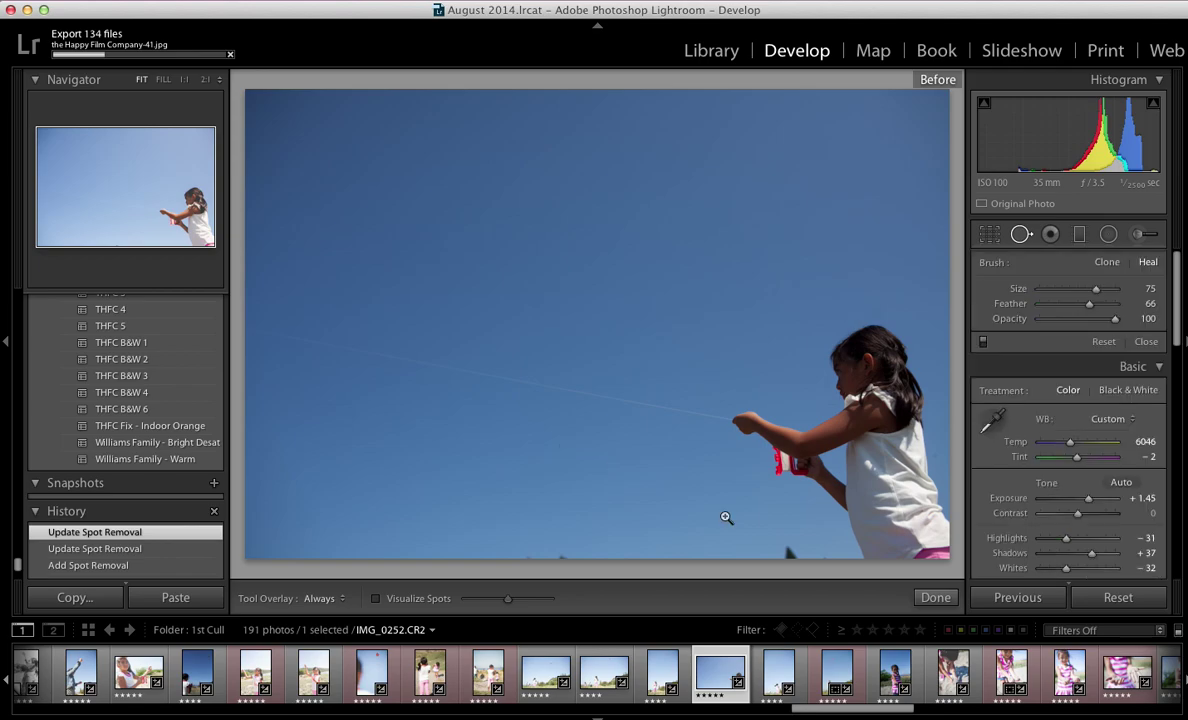
key(backslash)
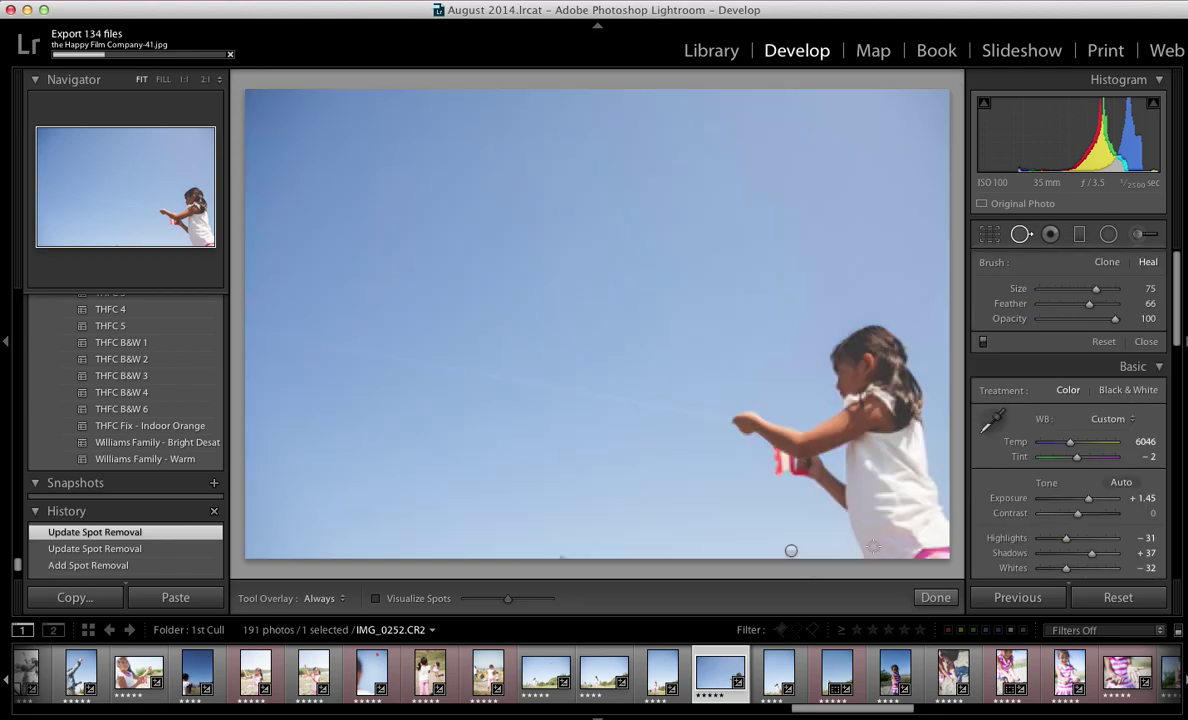
click(932, 598)
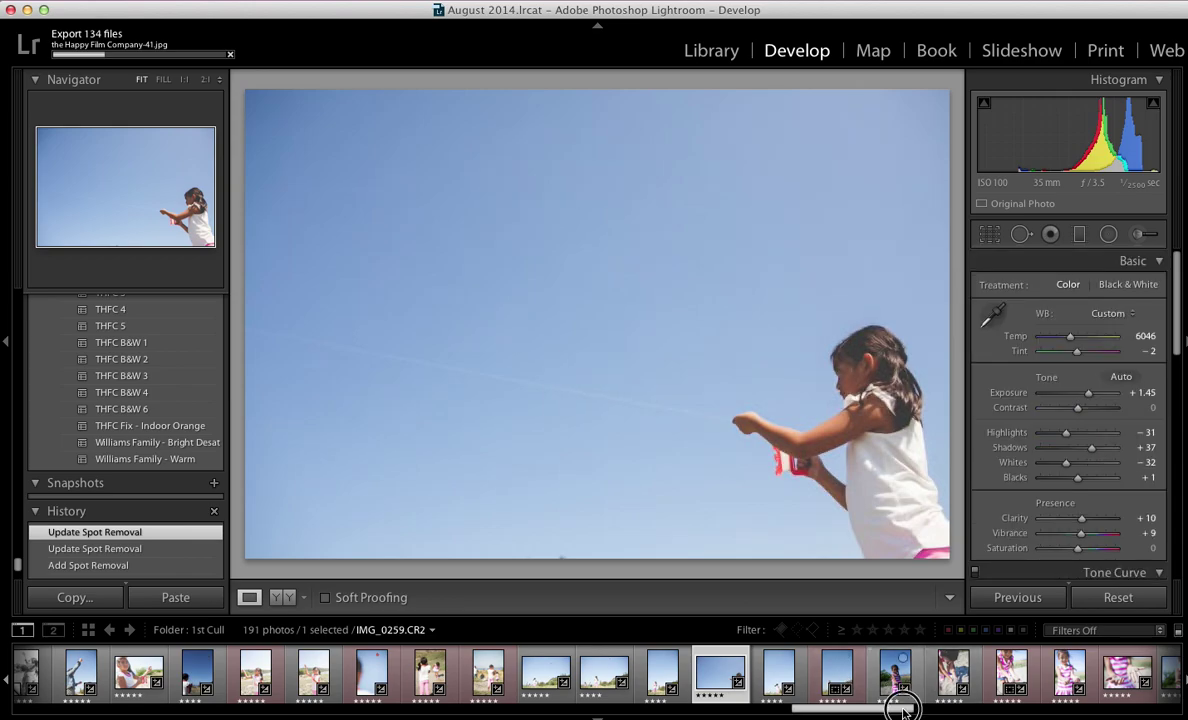
drag(896, 703, 975, 708)
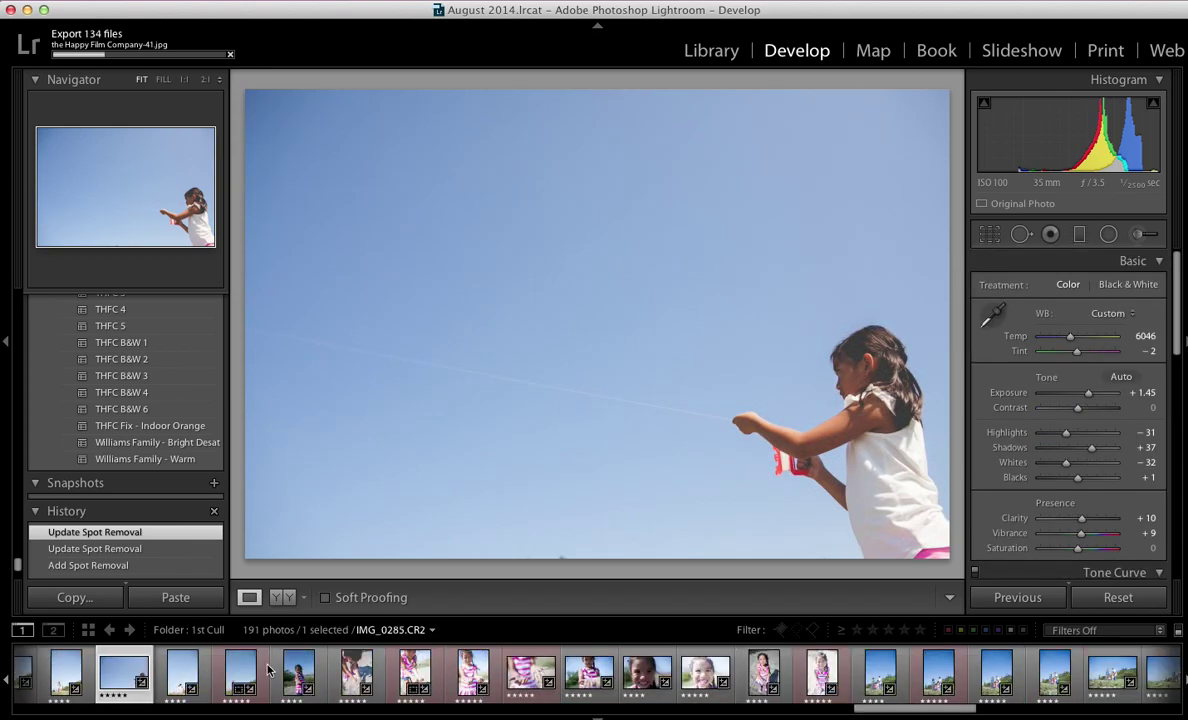
Step: Open IMG_0260, the girl pouring sand, and compare its edited and original versions
click(295, 678)
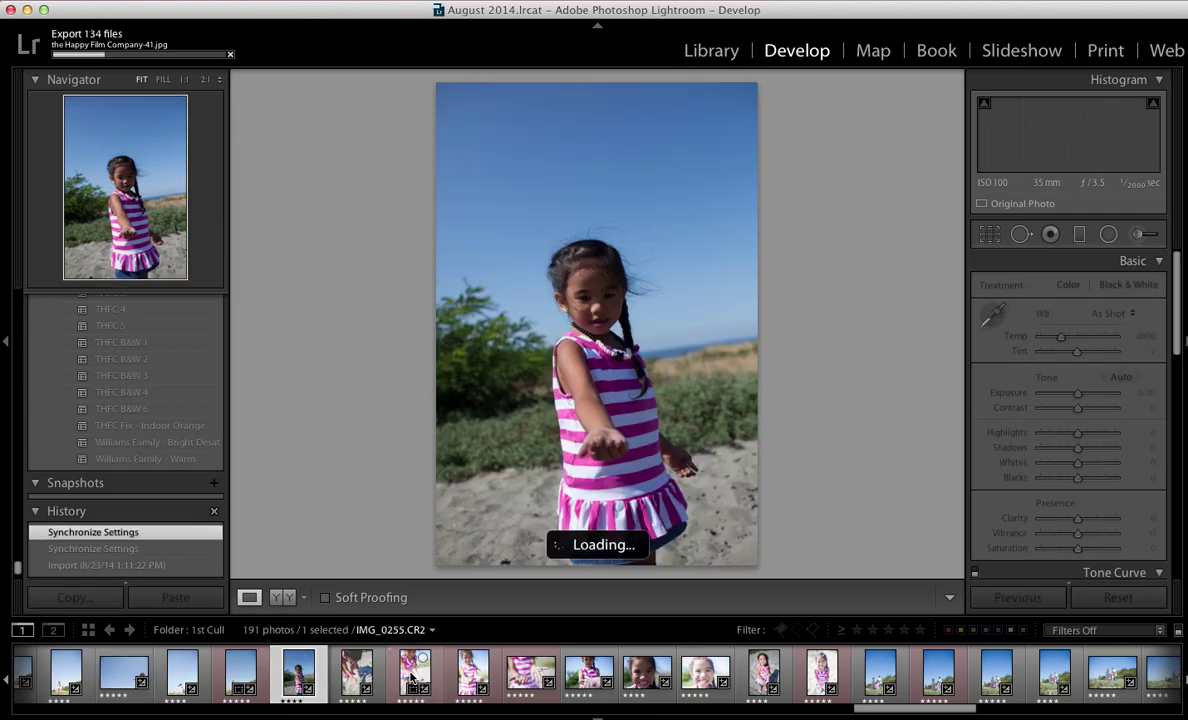
click(412, 678)
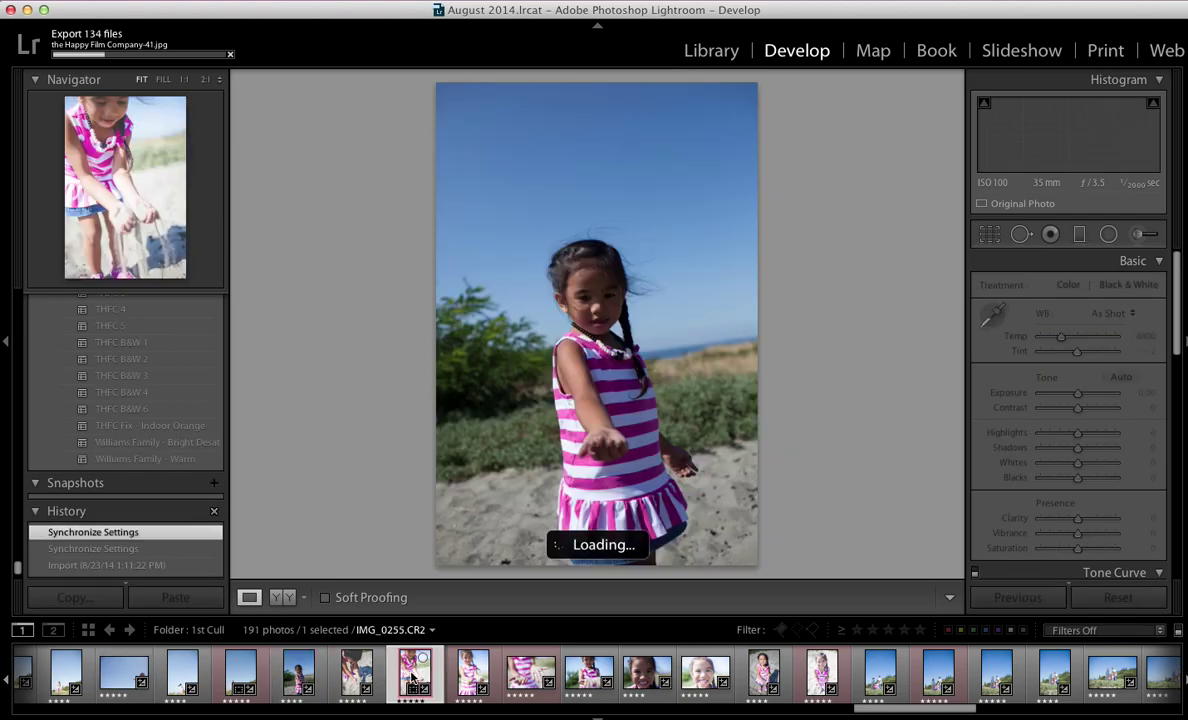
key(backslash)
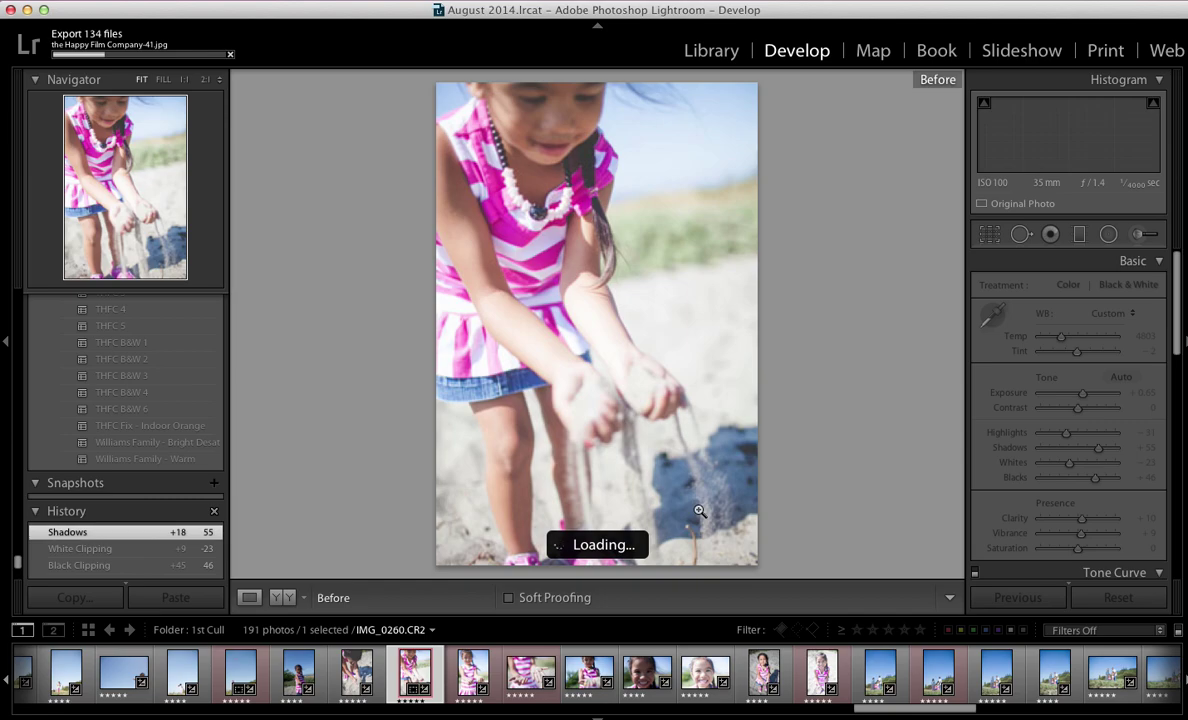
key(backslash)
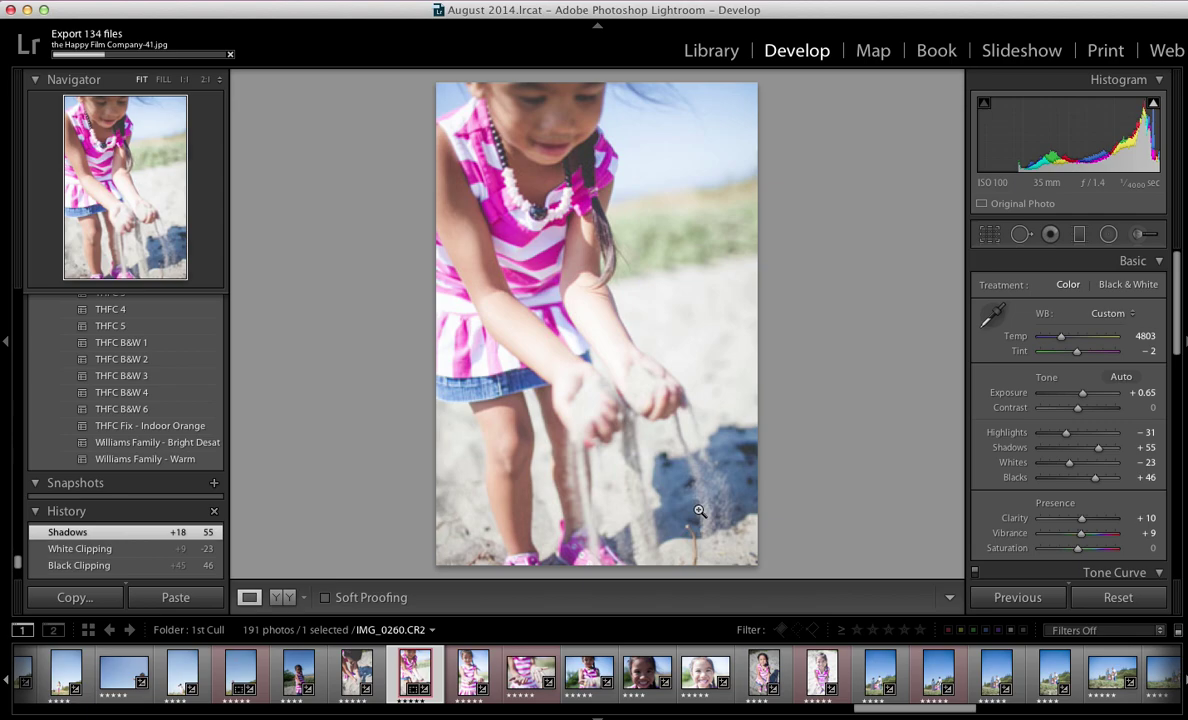
key(backslash)
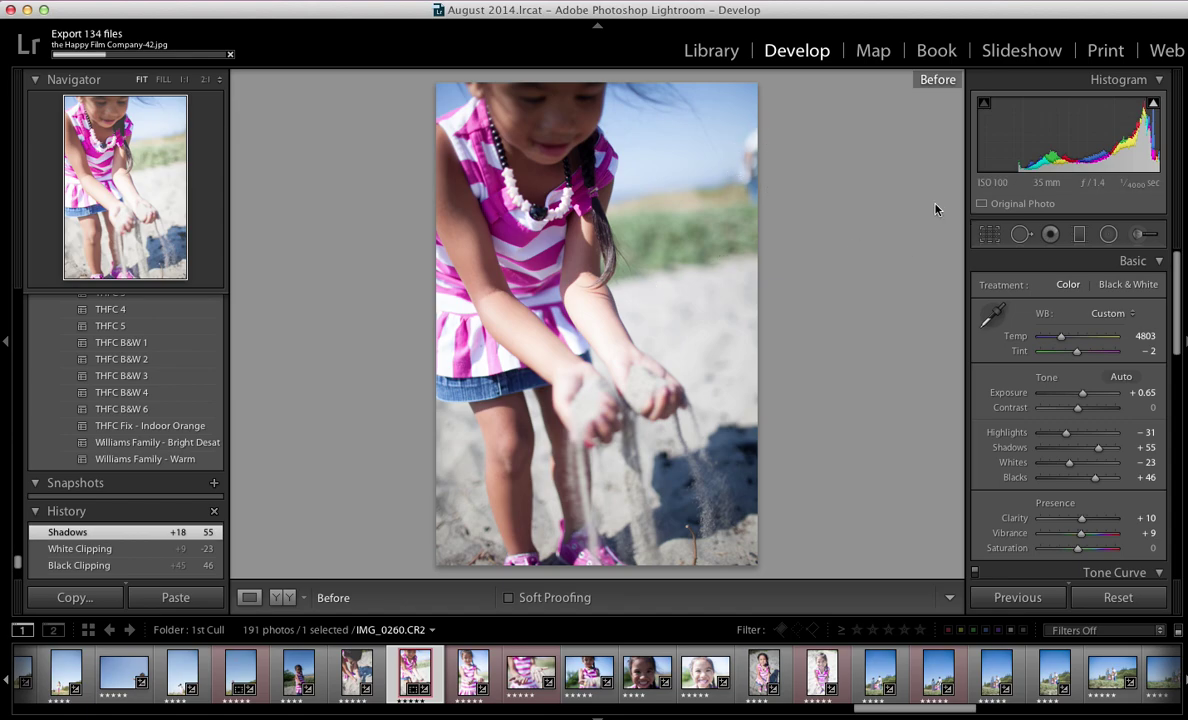
key(backslash)
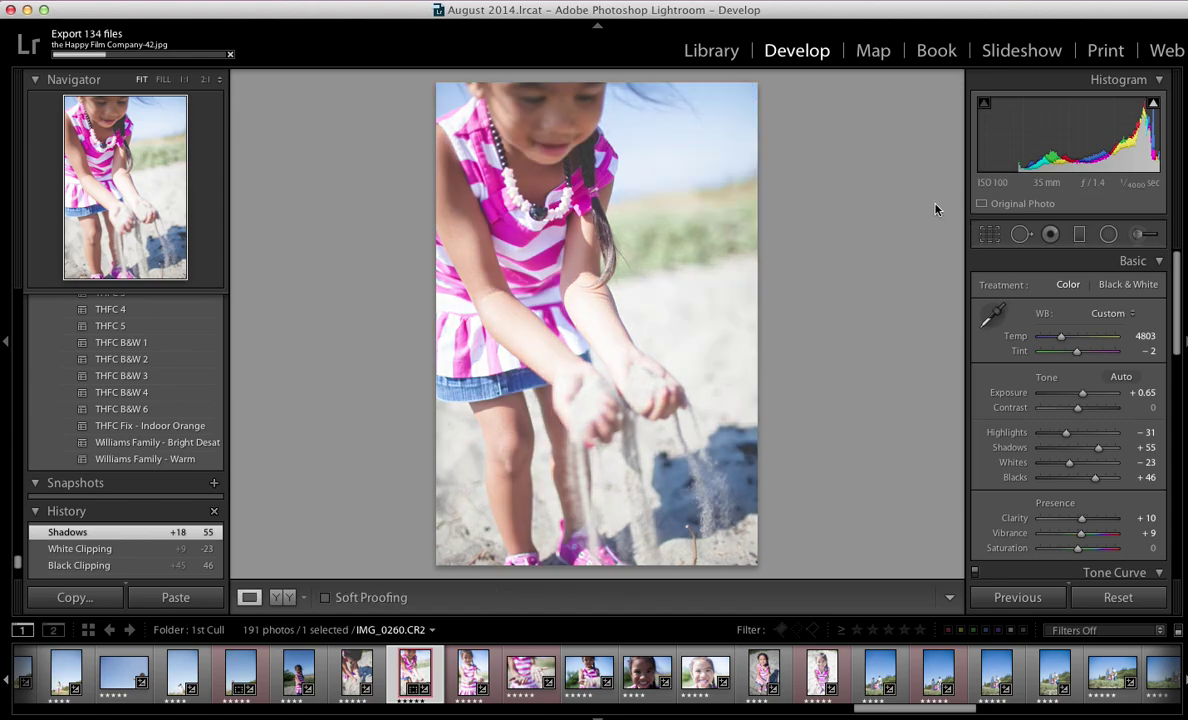
key(backslash)
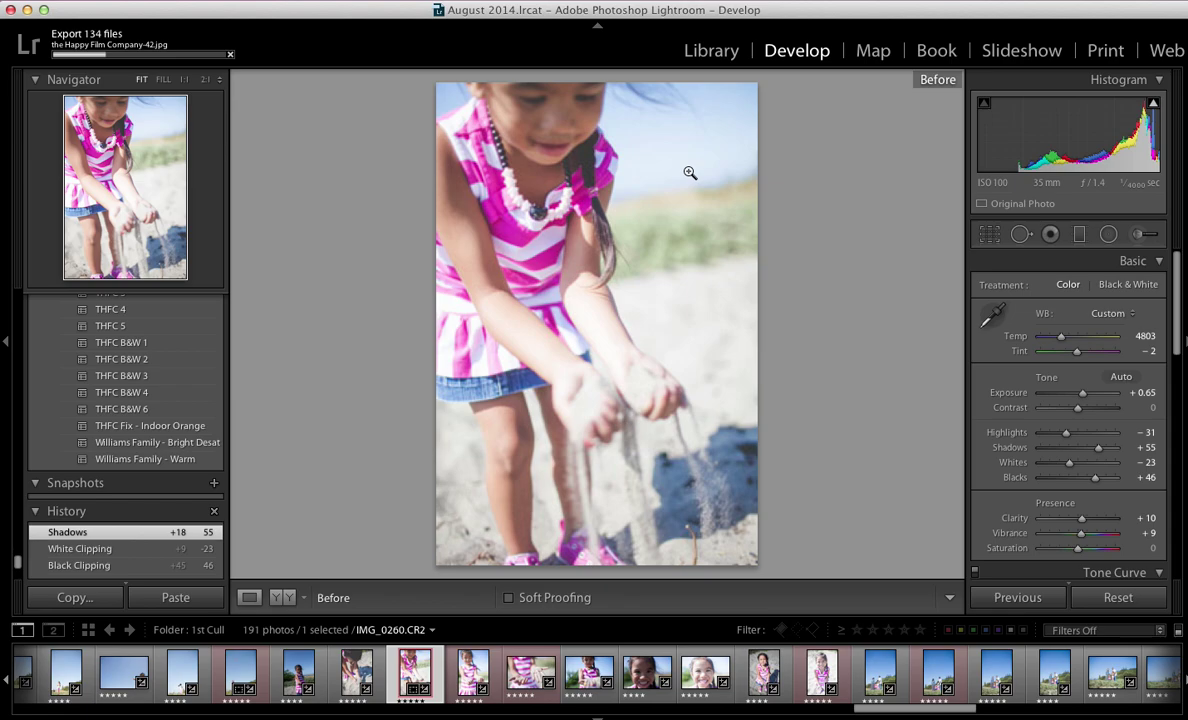
key(backslash)
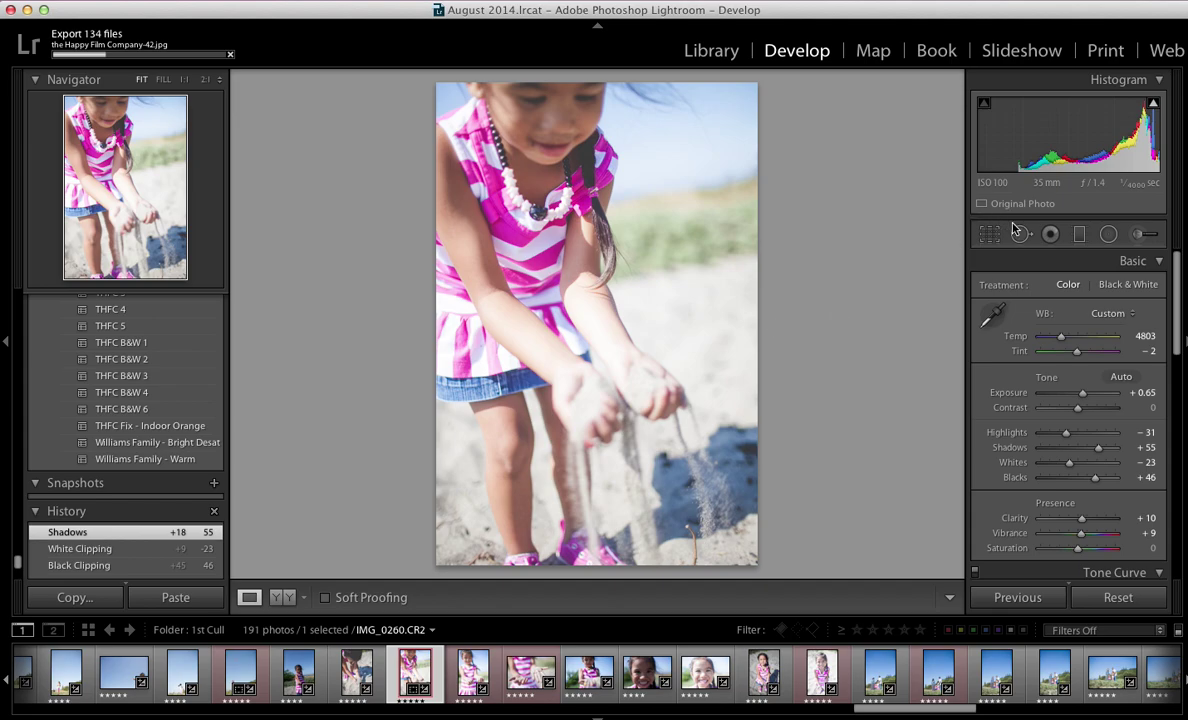
Step: Paint a Spot Removal heal in the bottom sand, then delete it again
key(q)
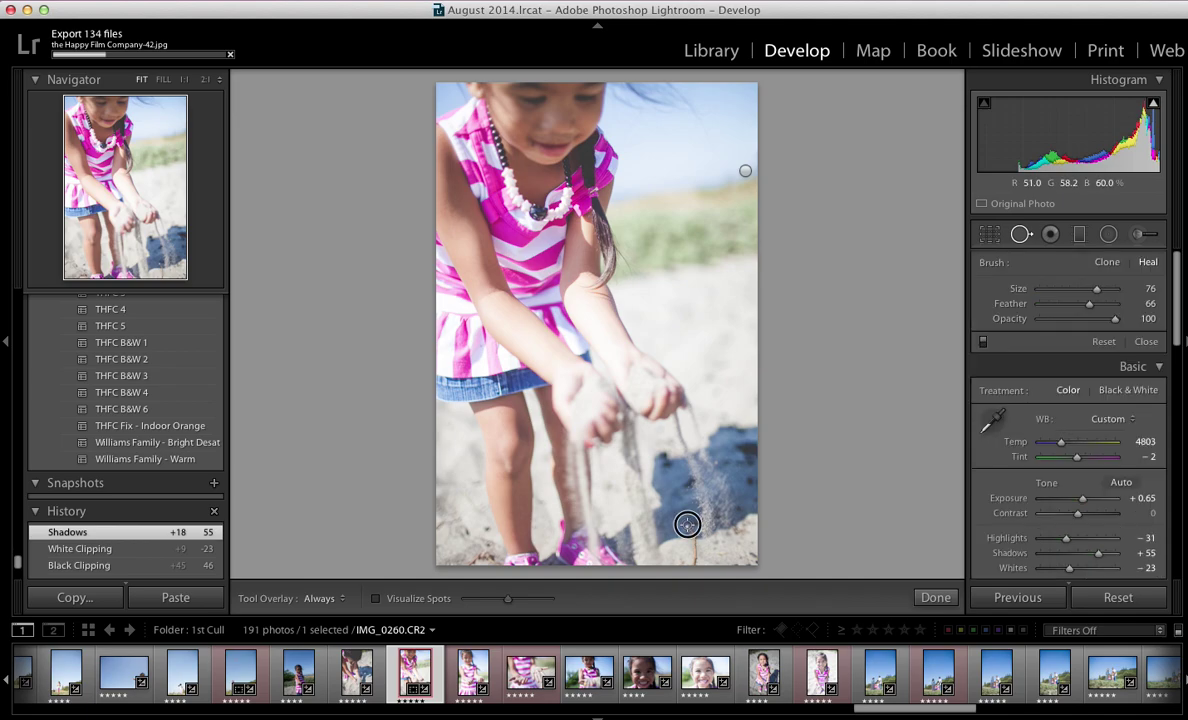
drag(685, 522, 693, 563)
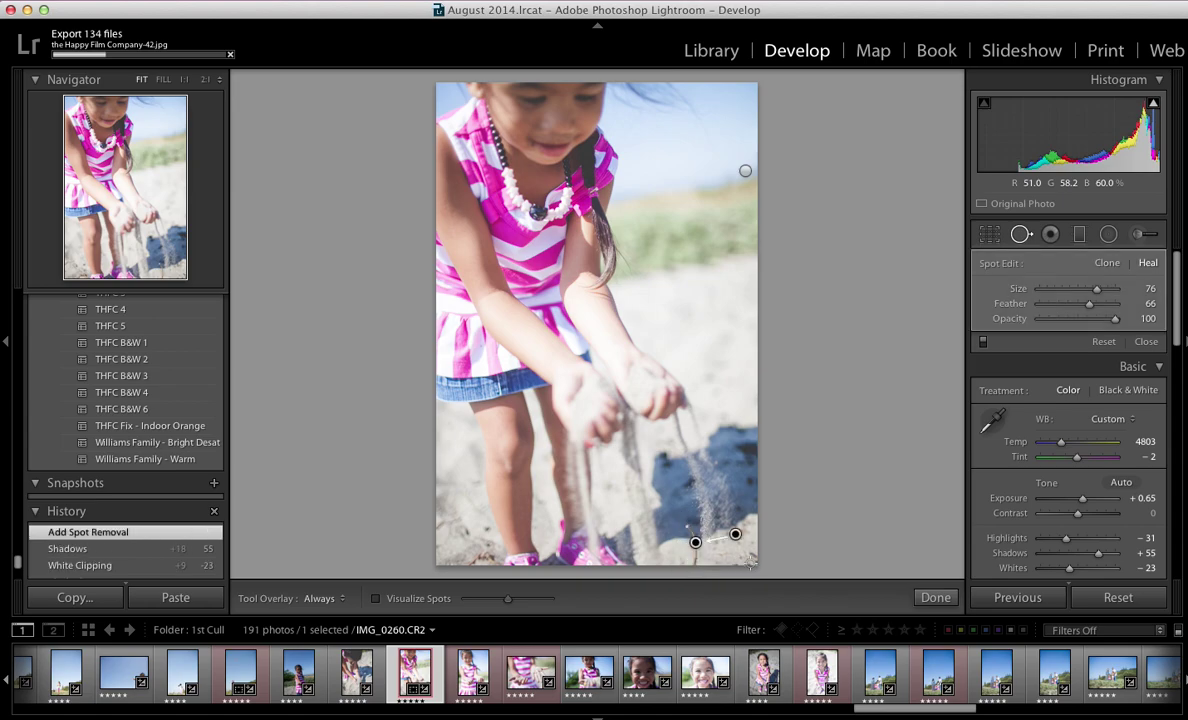
key(Delete)
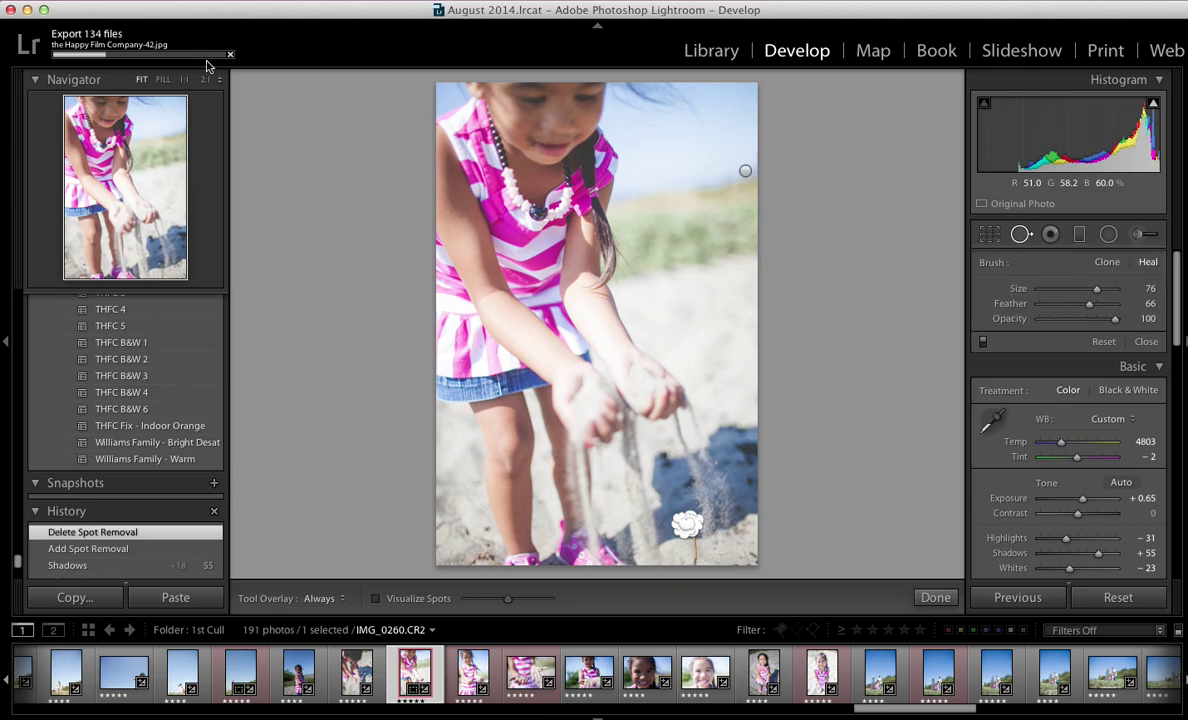